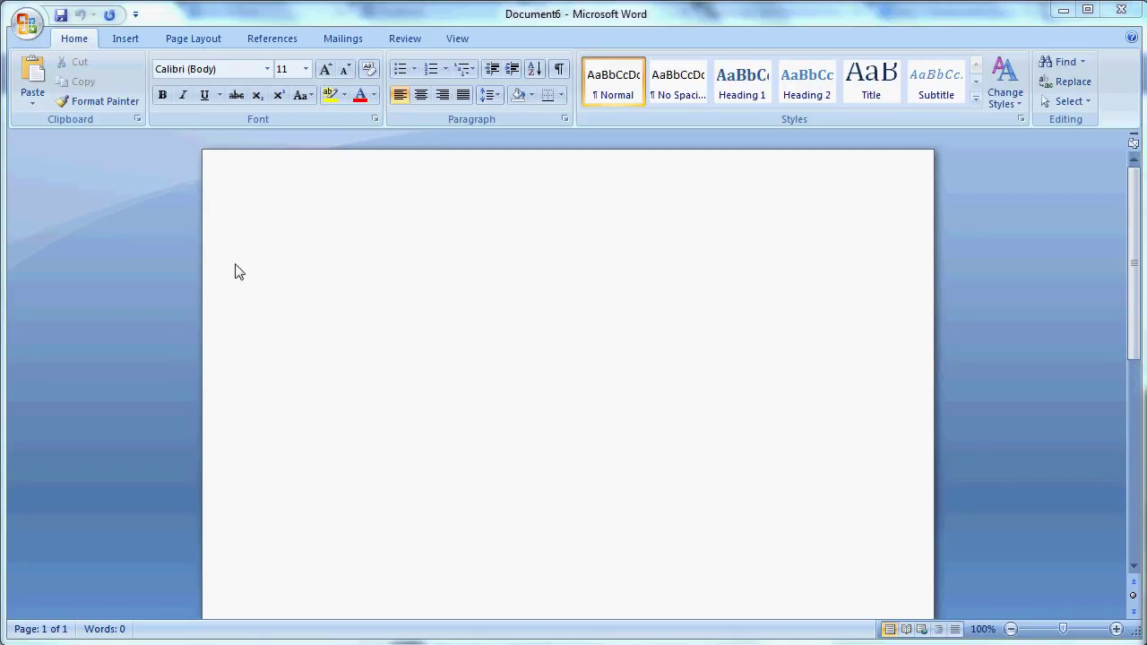
In Word Options > Advanced, switch 'Show measurements in units of' from inches to Centimeters.
left_click(27, 23)
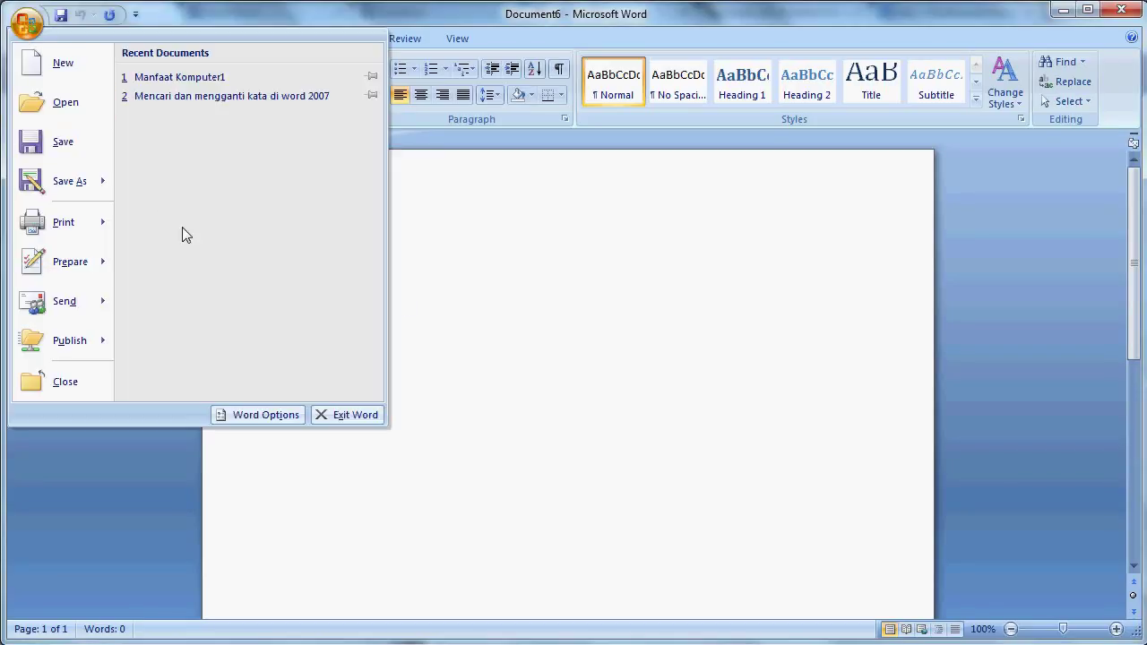
left_click(283, 414)
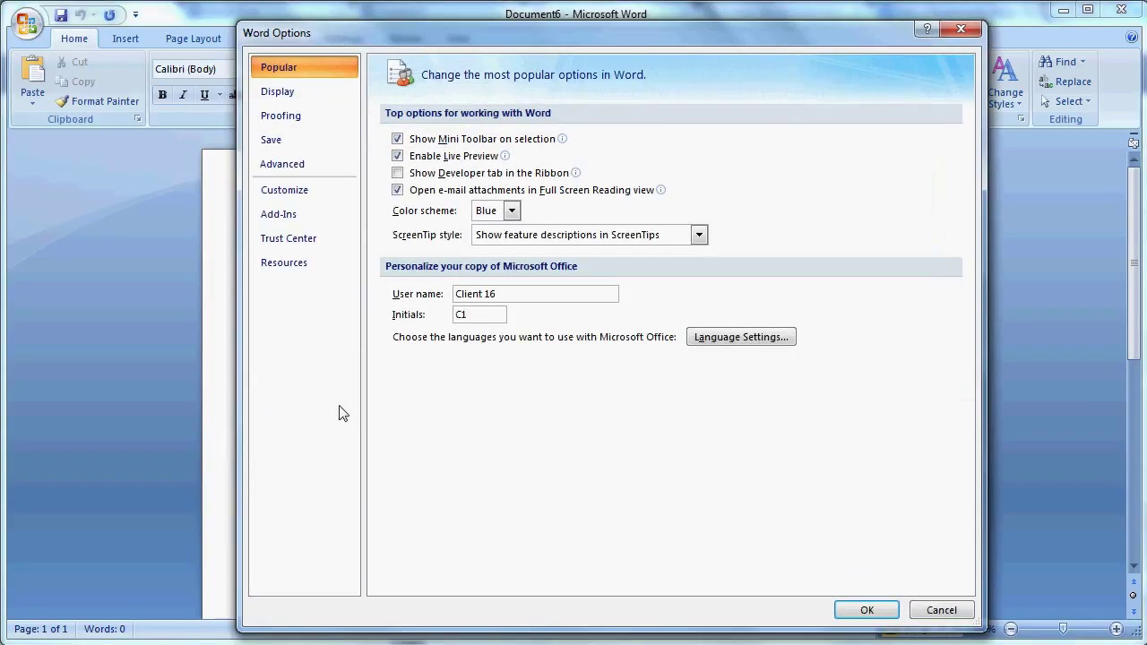
left_click(321, 161)
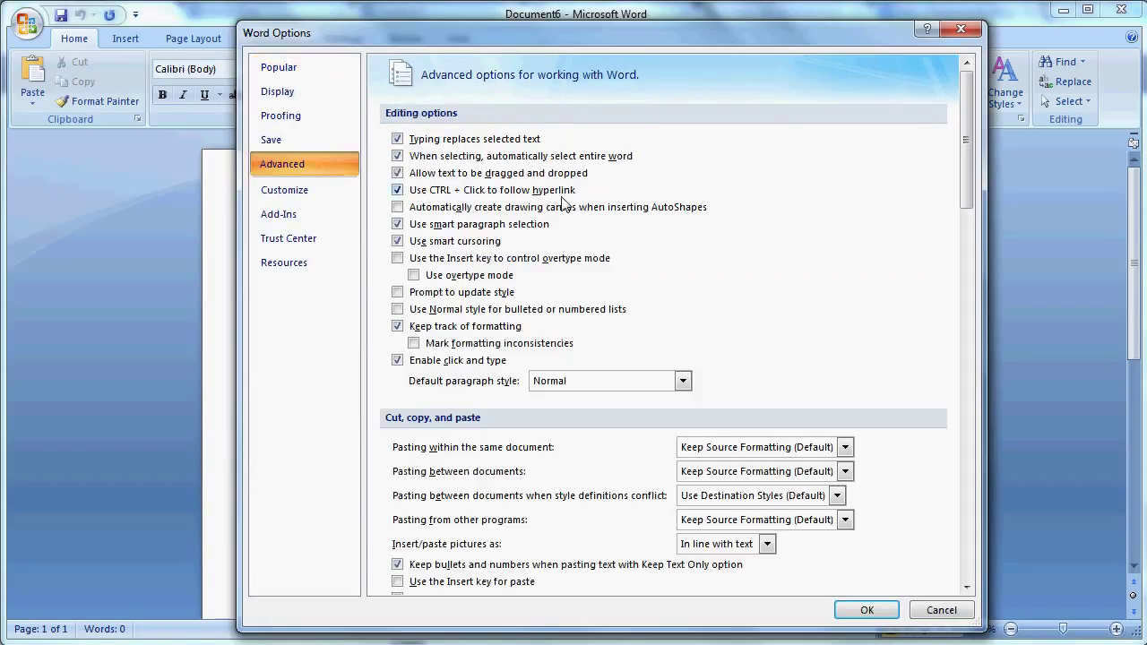
left_click_drag(970, 171, 967, 348)
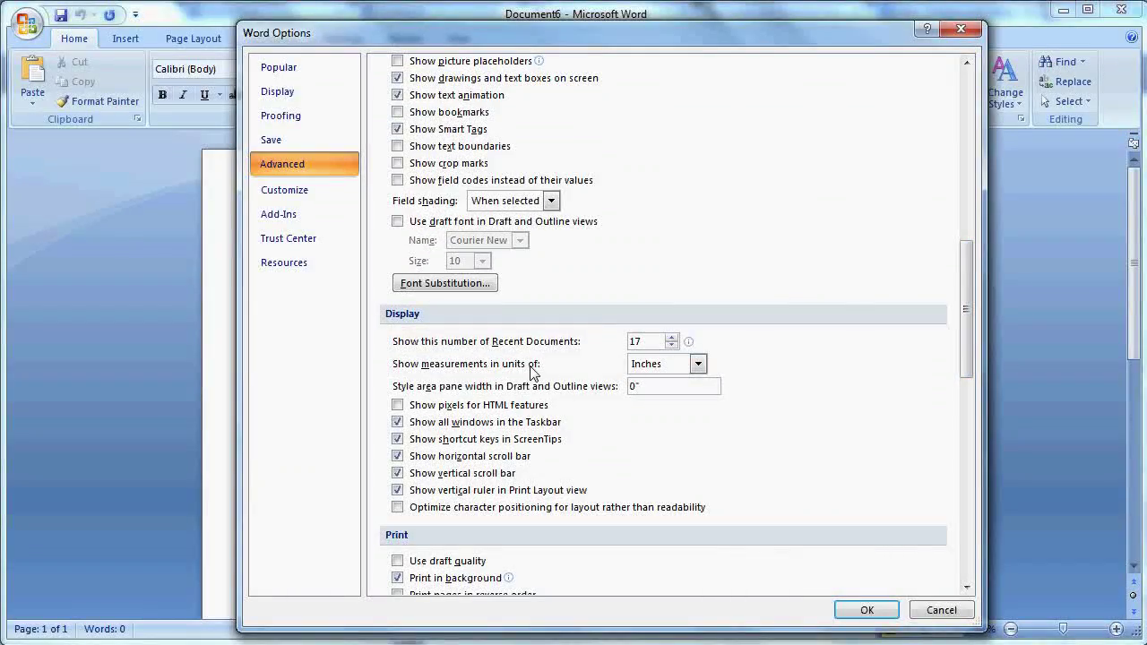
left_click(666, 362)
left_click(659, 397)
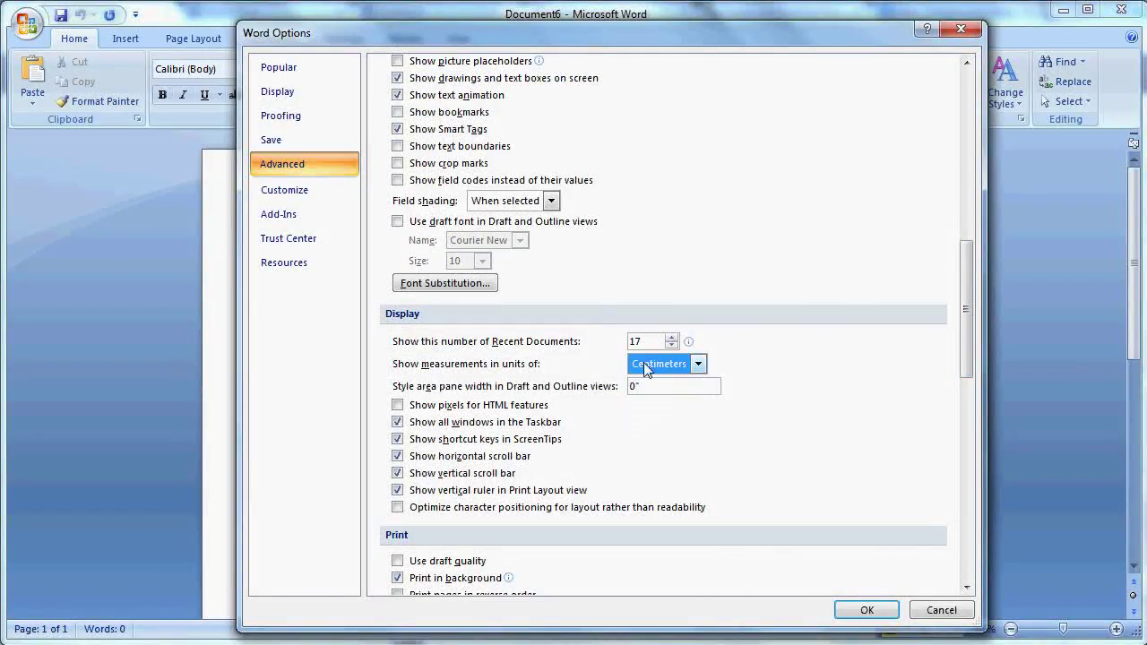
left_click(870, 611)
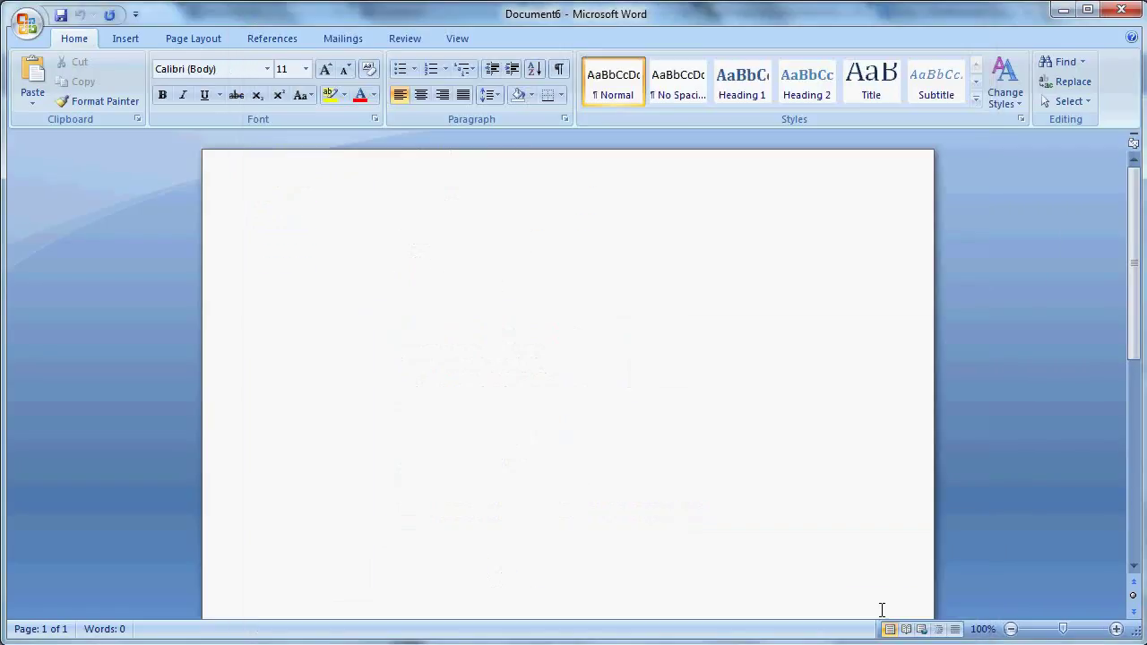
Turn on the rulers, remove the empty first line's indent, and bring up Page Setup.
left_click(459, 39)
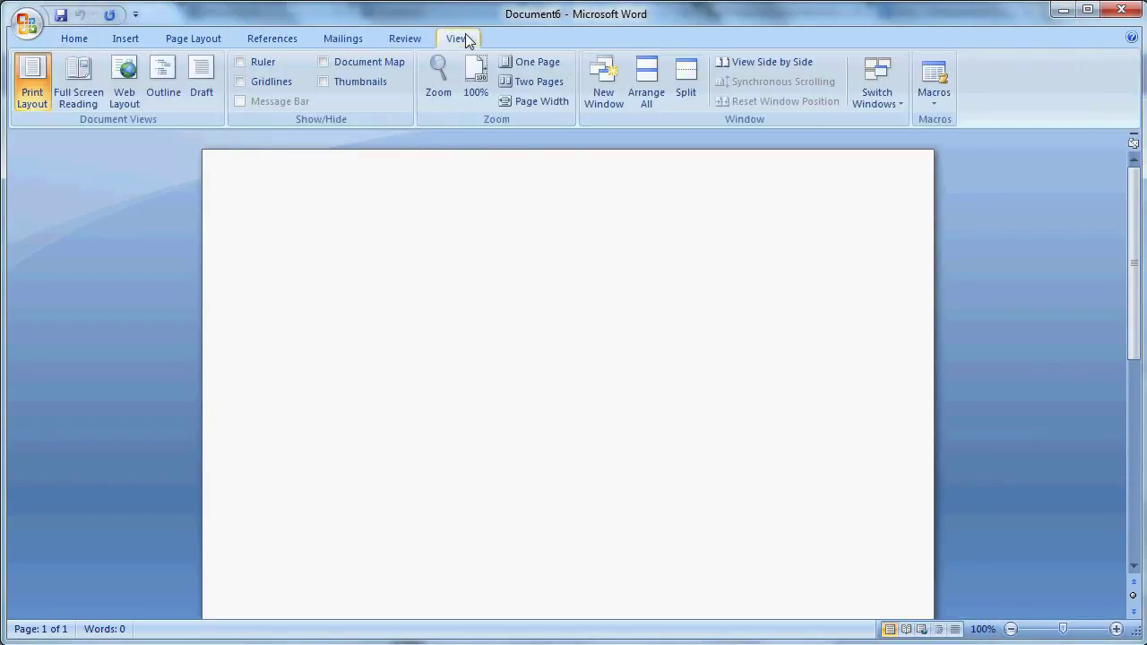
left_click(264, 65)
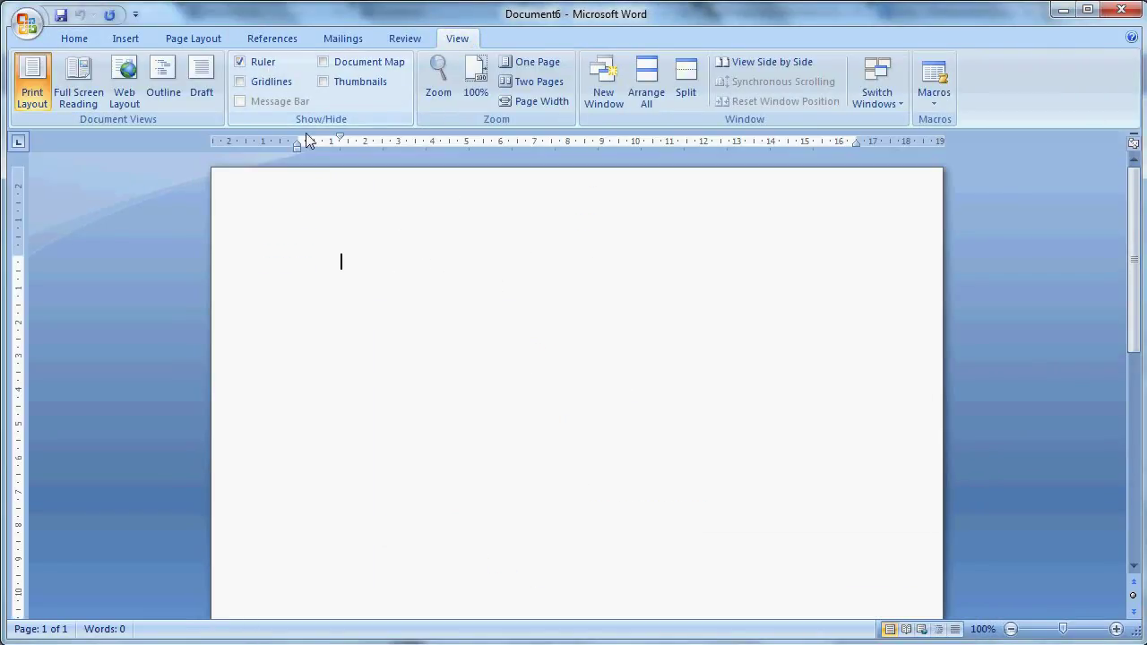
key("BackSpace")
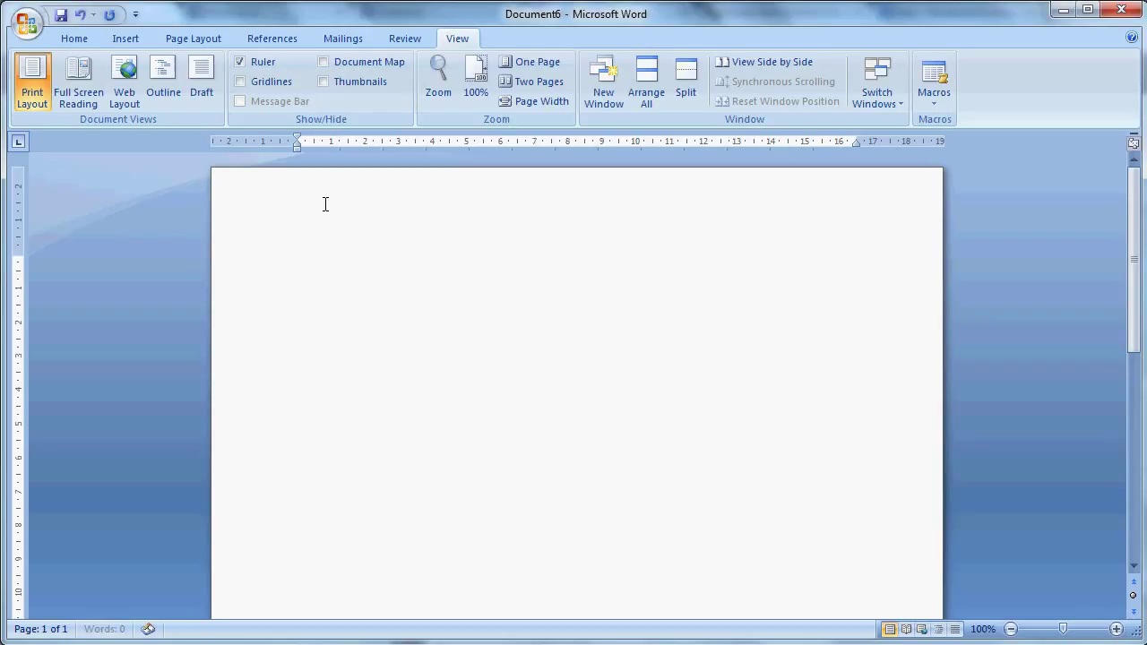
left_click(216, 37)
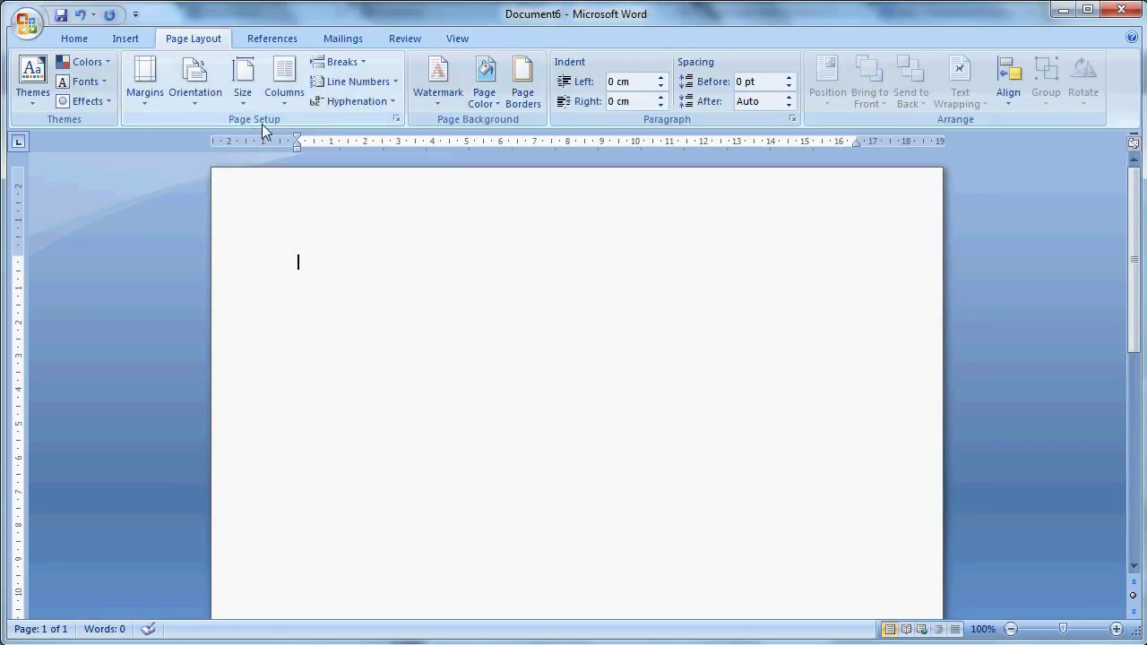
left_click(396, 120)
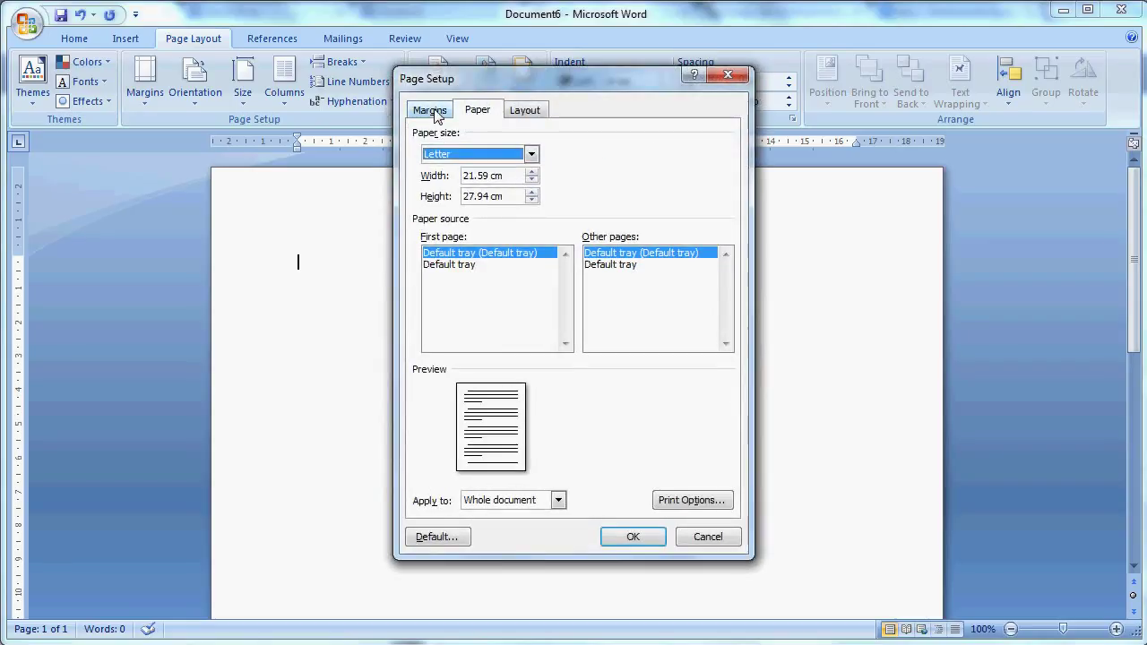
Set the top and left margins to 2 cm, keeping Portrait orientation.
left_click(435, 112)
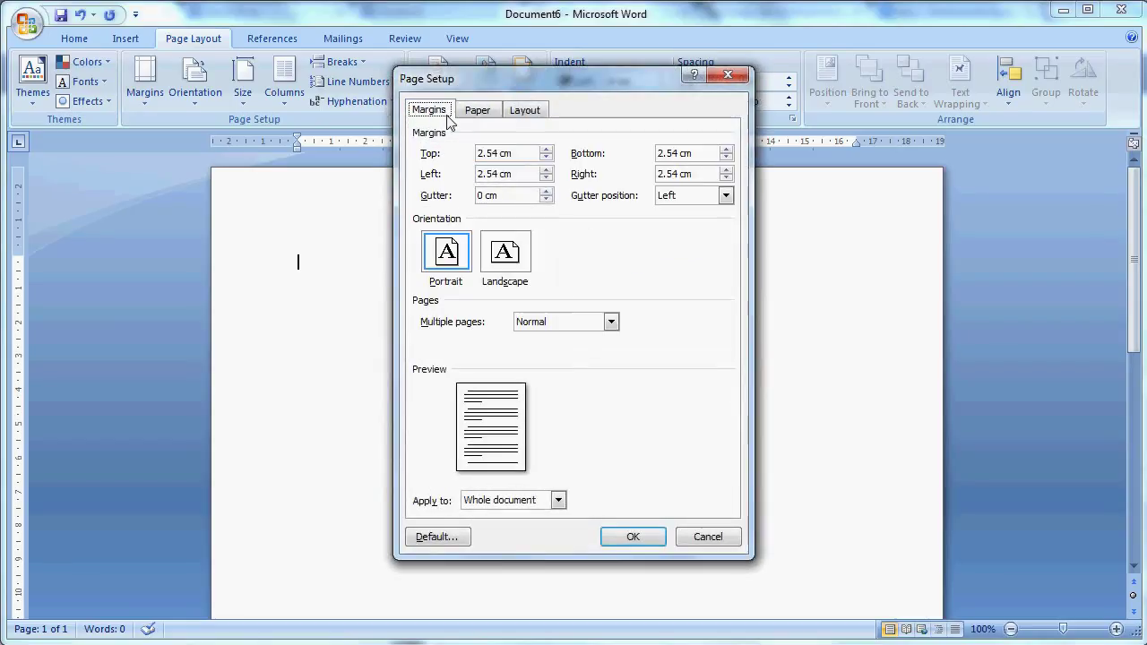
left_click(502, 153)
key("BackSpace")
key("BackSpace")
left_click(499, 173)
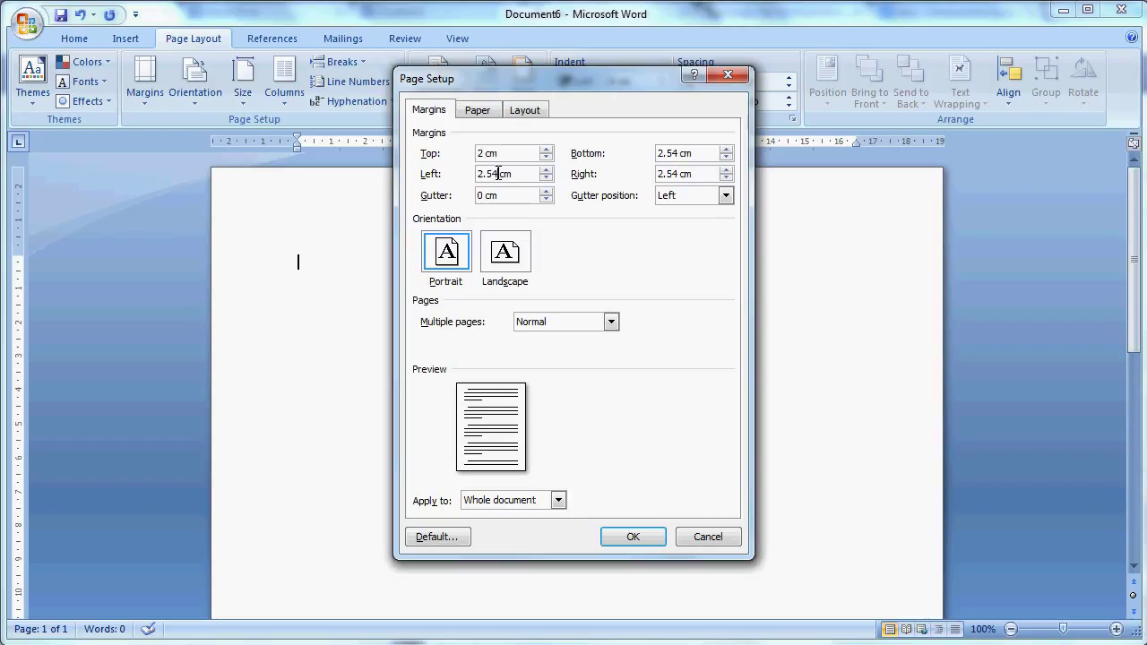
key("BackSpace")
left_click(525, 249)
left_click(447, 251)
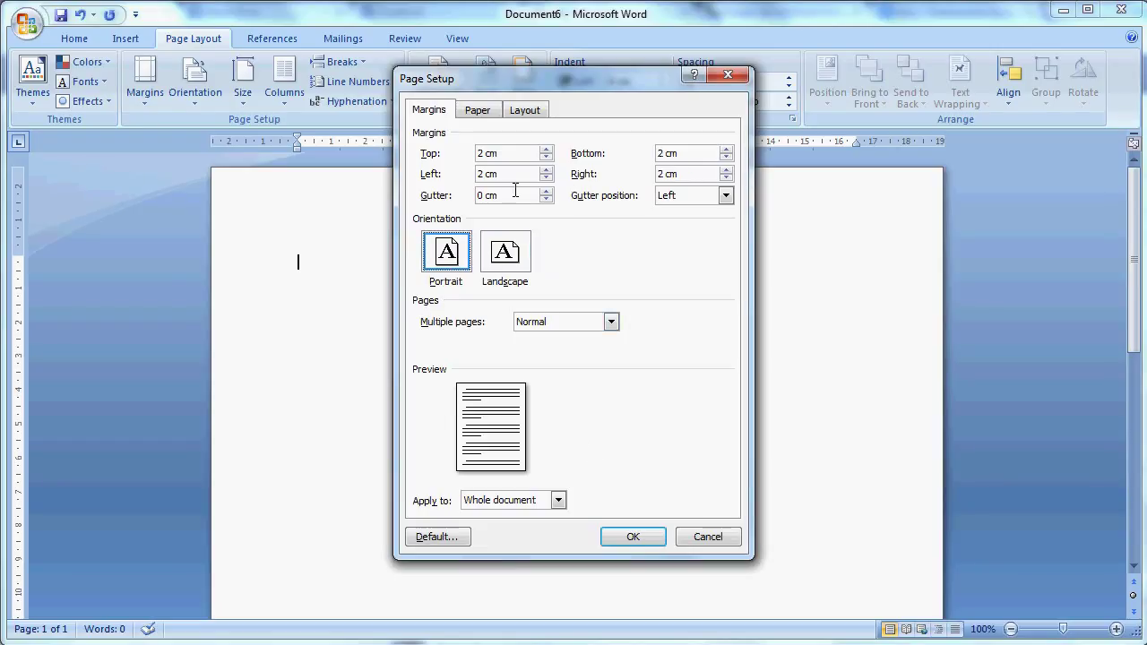
Choose A4 as the paper size and apply the page settings.
left_click(487, 113)
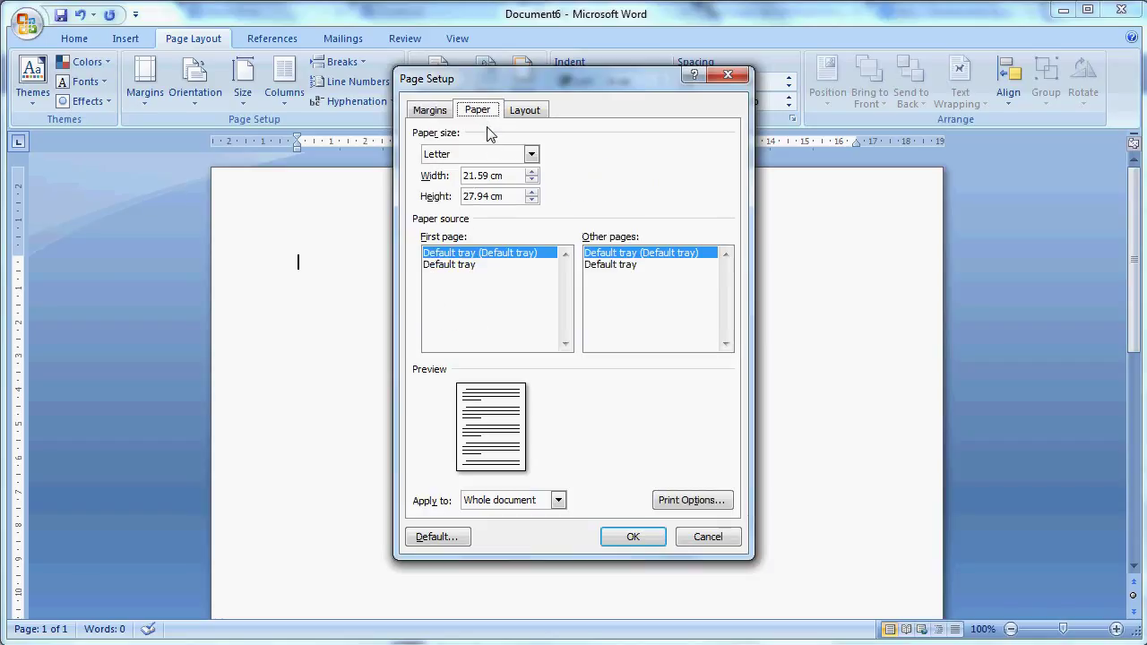
left_click(493, 157)
left_click(457, 220)
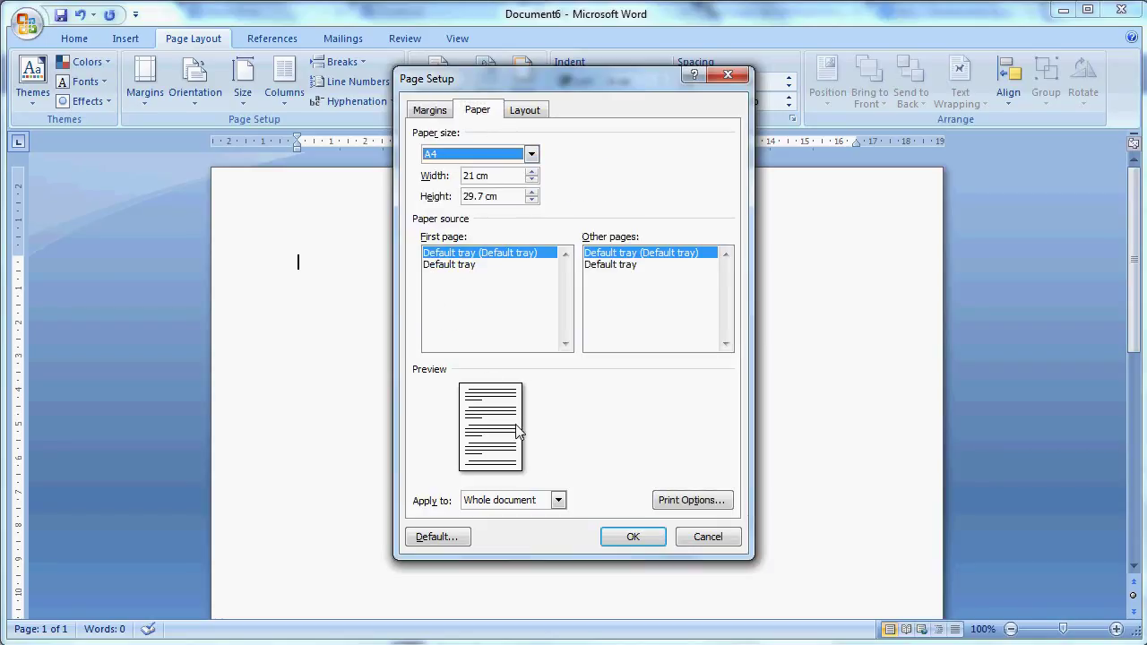
left_click(633, 537)
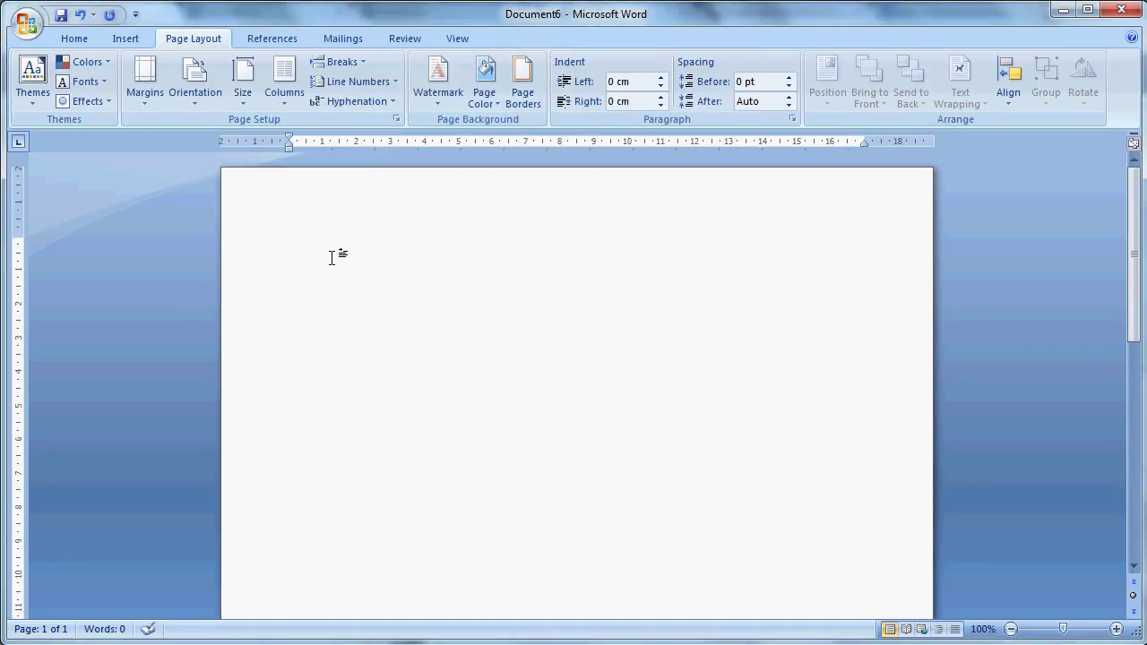
Paste the 'Manfaat Komputer' article and select it from the title downward.
right_click(321, 249)
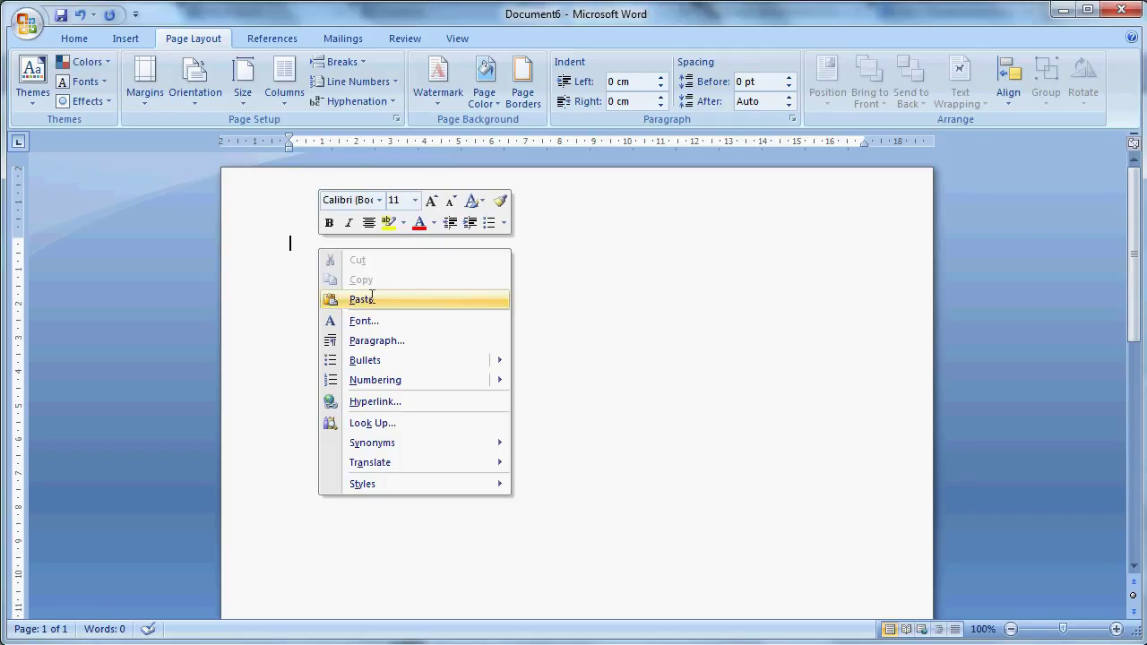
left_click(359, 300)
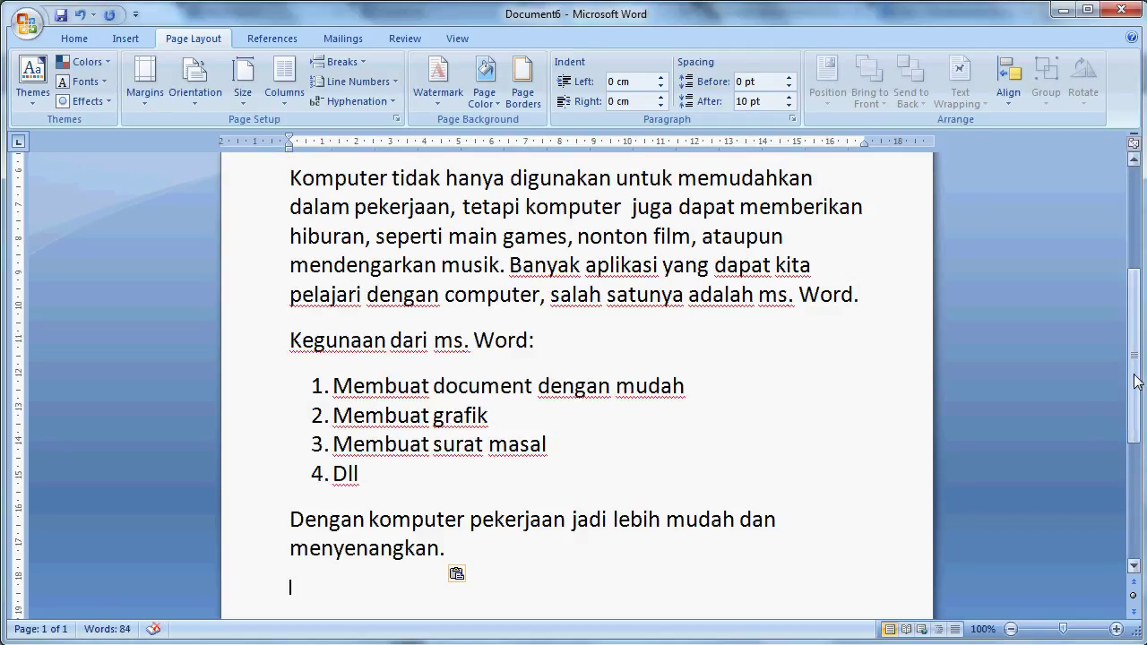
left_click_drag(1128, 397, 1132, 293)
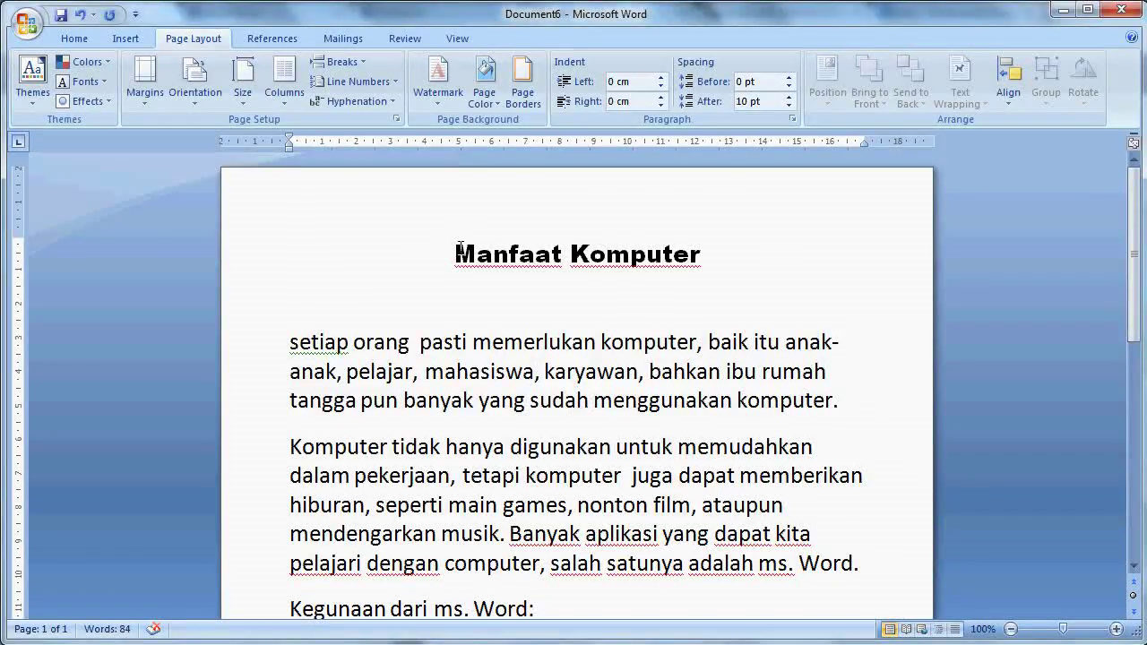
left_click_drag(458, 247, 701, 625)
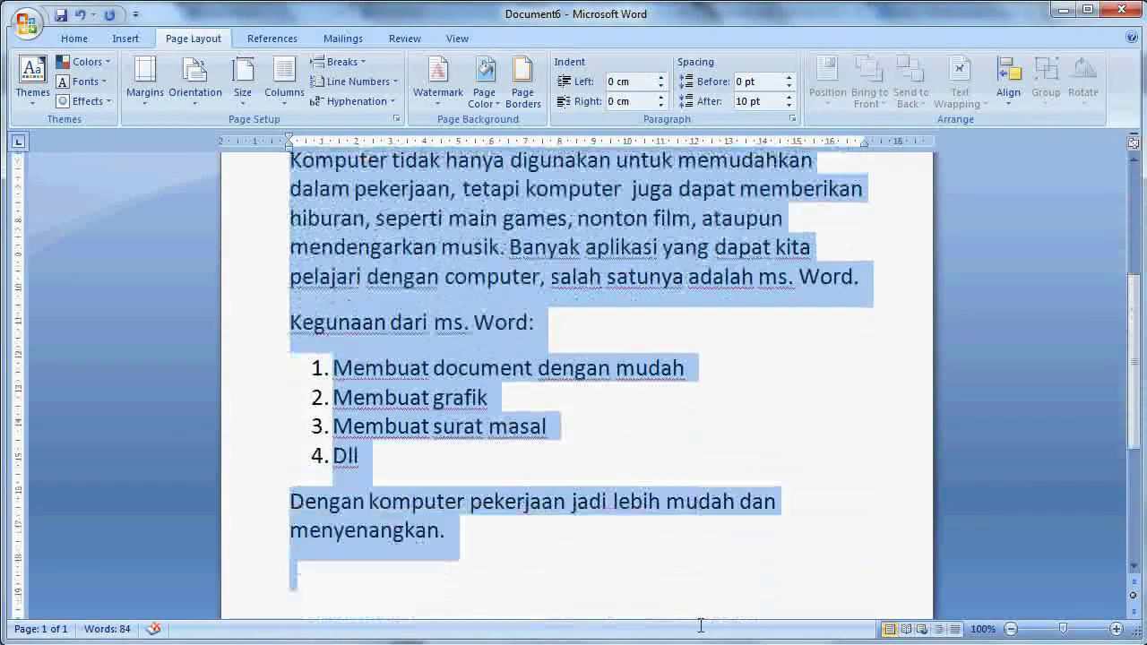
left_click_drag(701, 625, 760, 388)
key("ctrl+c")
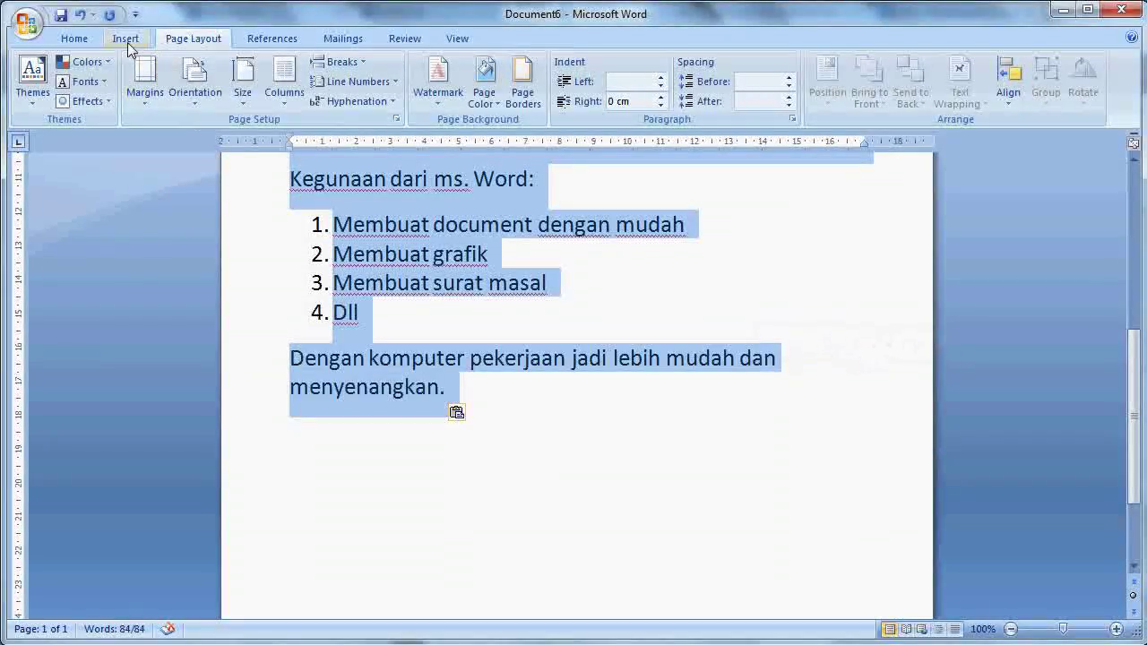
left_click(76, 38)
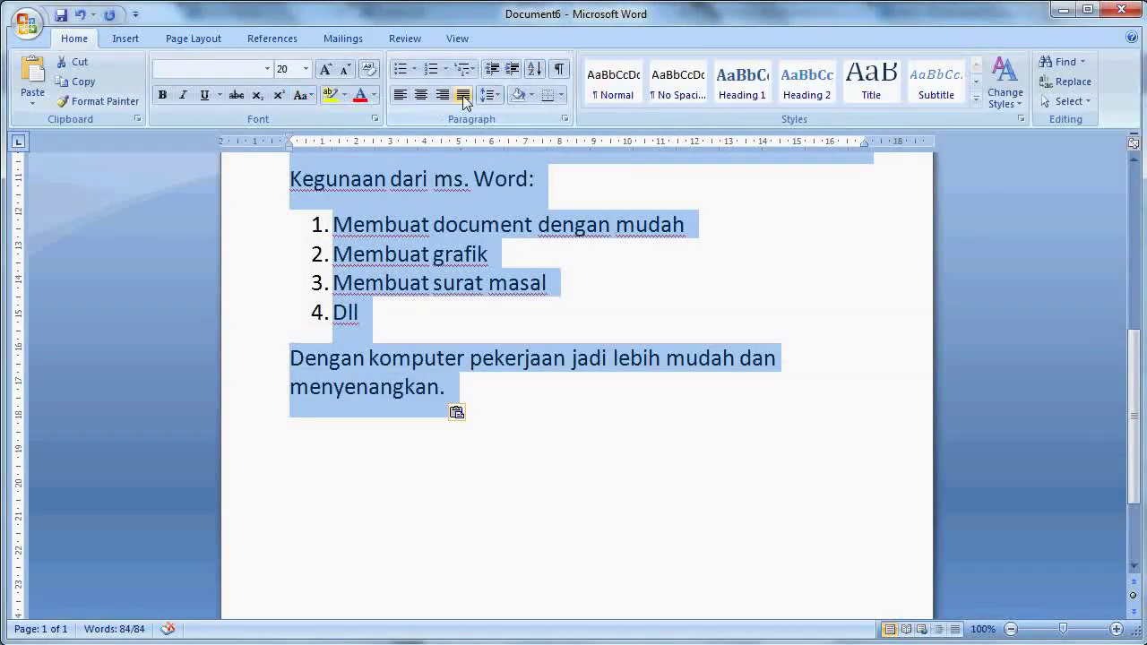
left_click(499, 95)
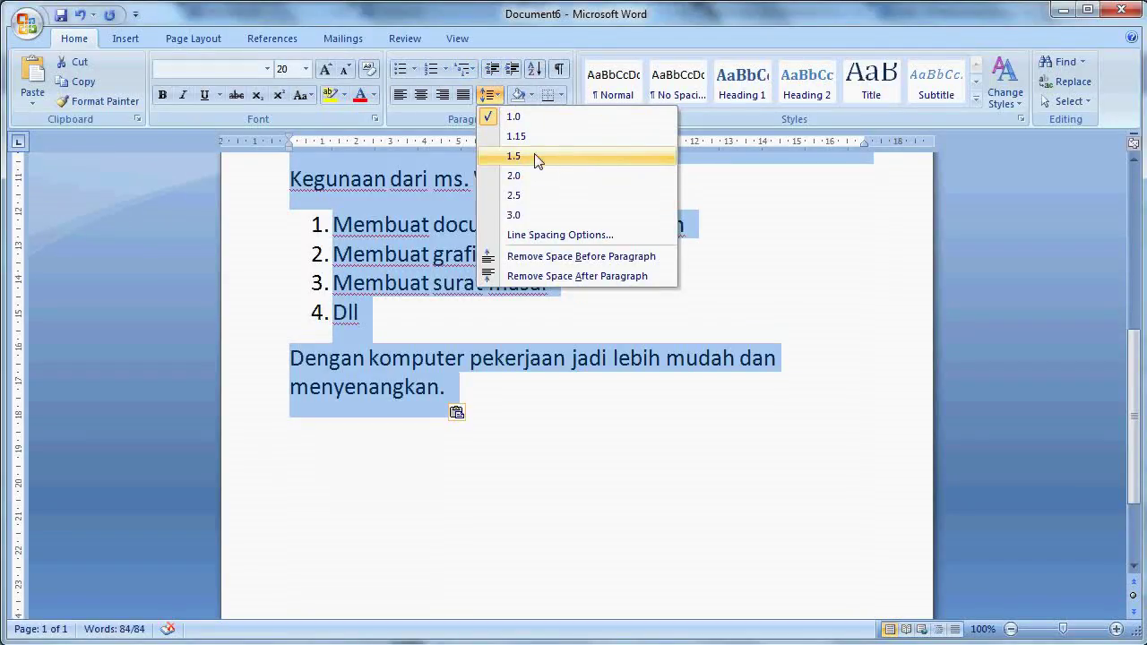
left_click(536, 177)
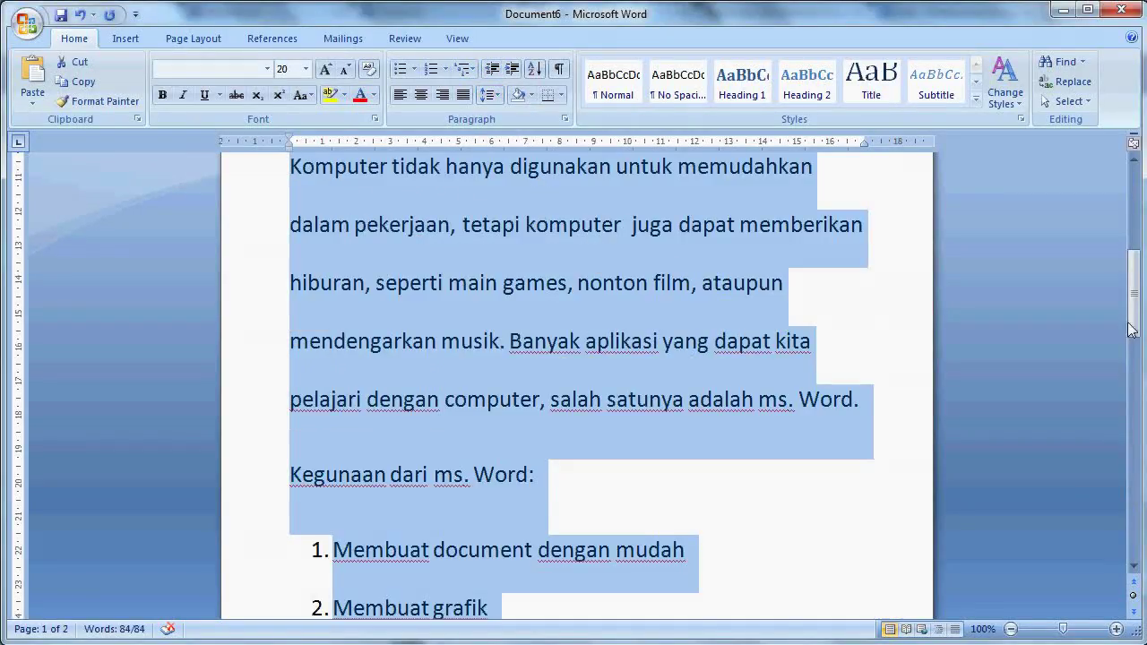
left_click_drag(1138, 309, 1139, 246)
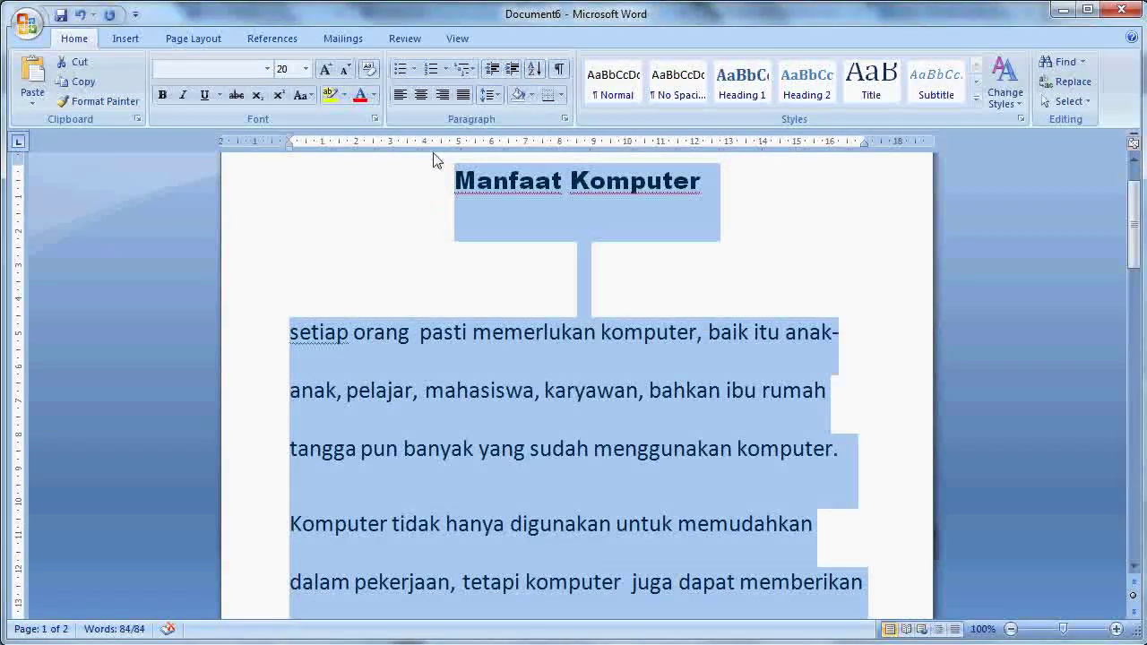
left_click(491, 95)
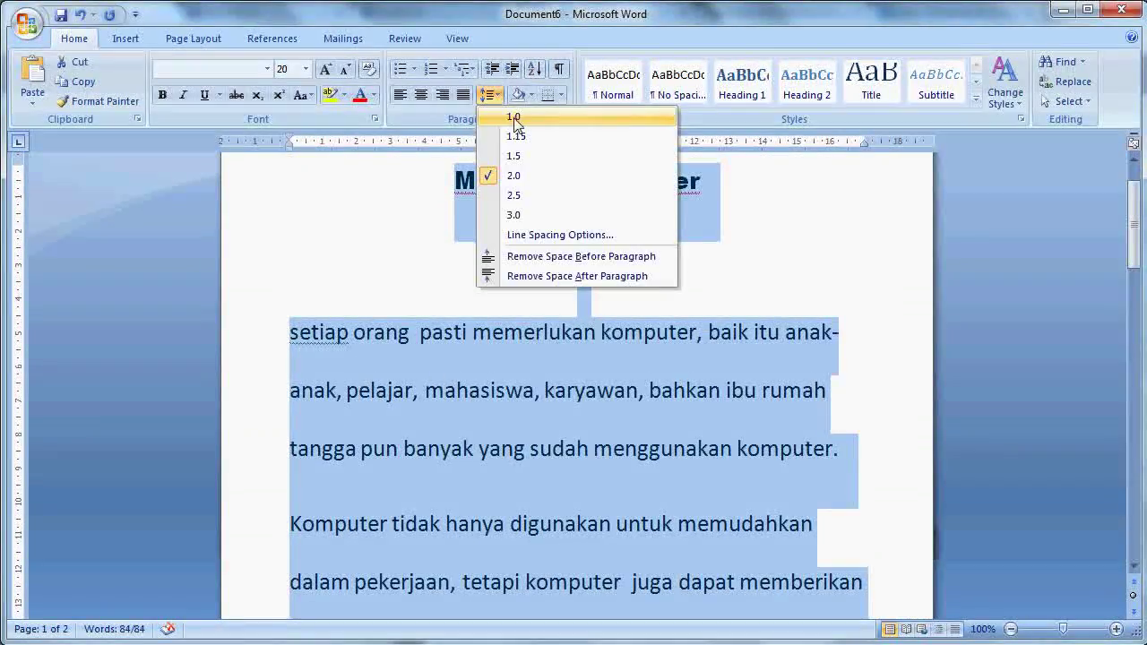
left_click(515, 116)
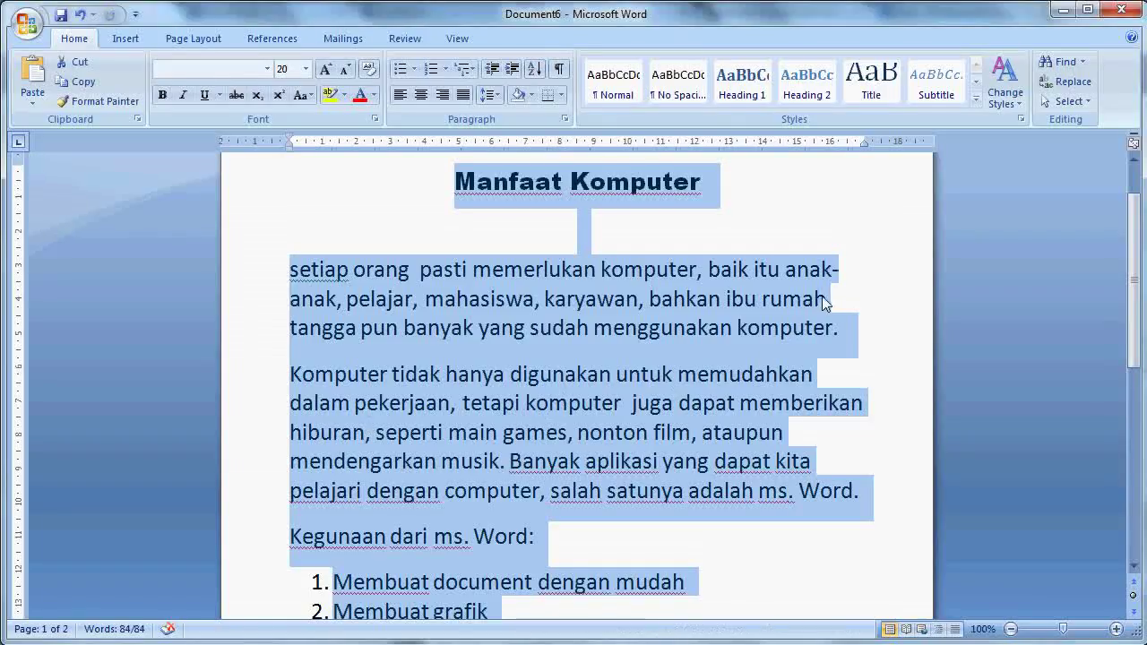
left_click(787, 238)
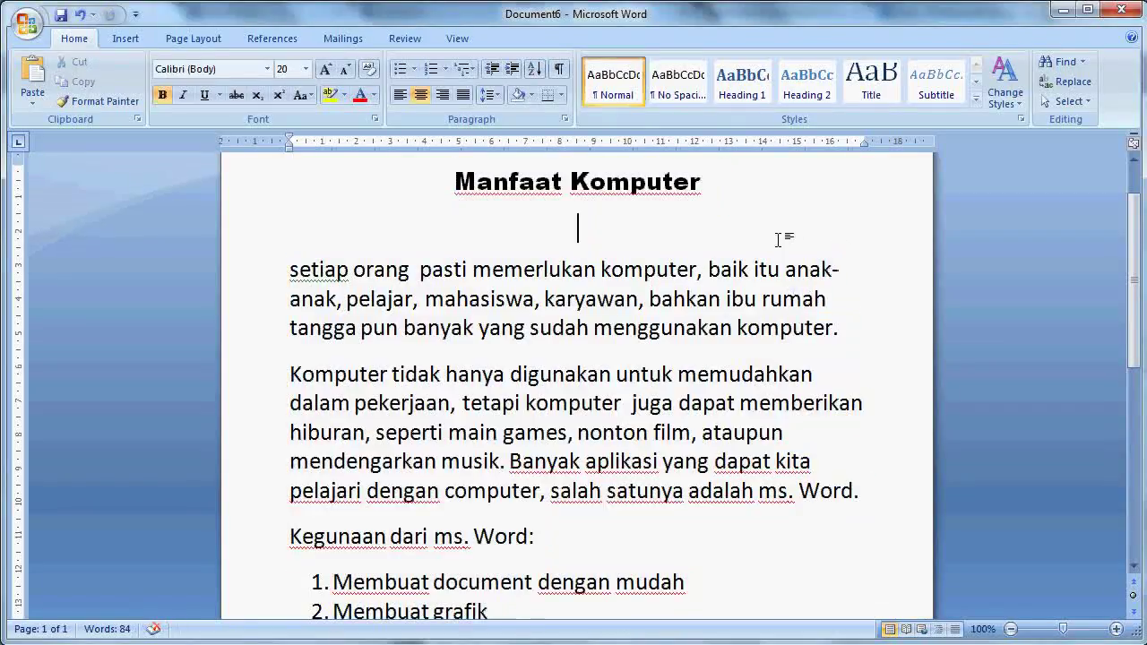
Select the title, keep Arial Black, and leave it without italics or underline.
scroll(1134, 269, "up", 1)
left_click_drag(450, 247, 645, 256)
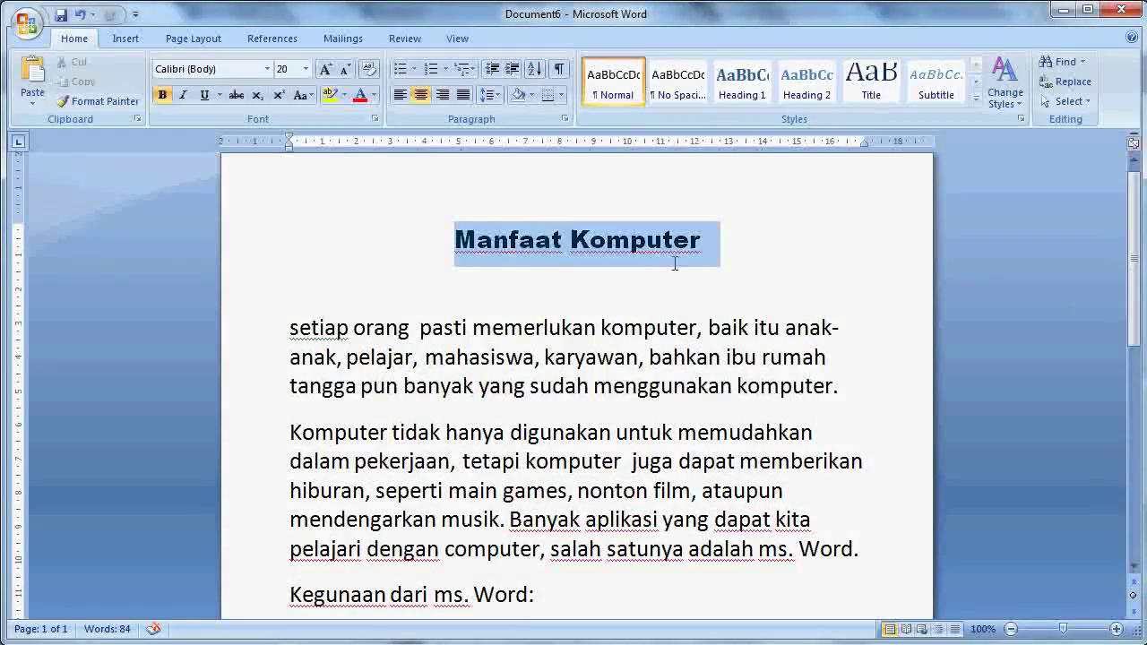
left_click(268, 69)
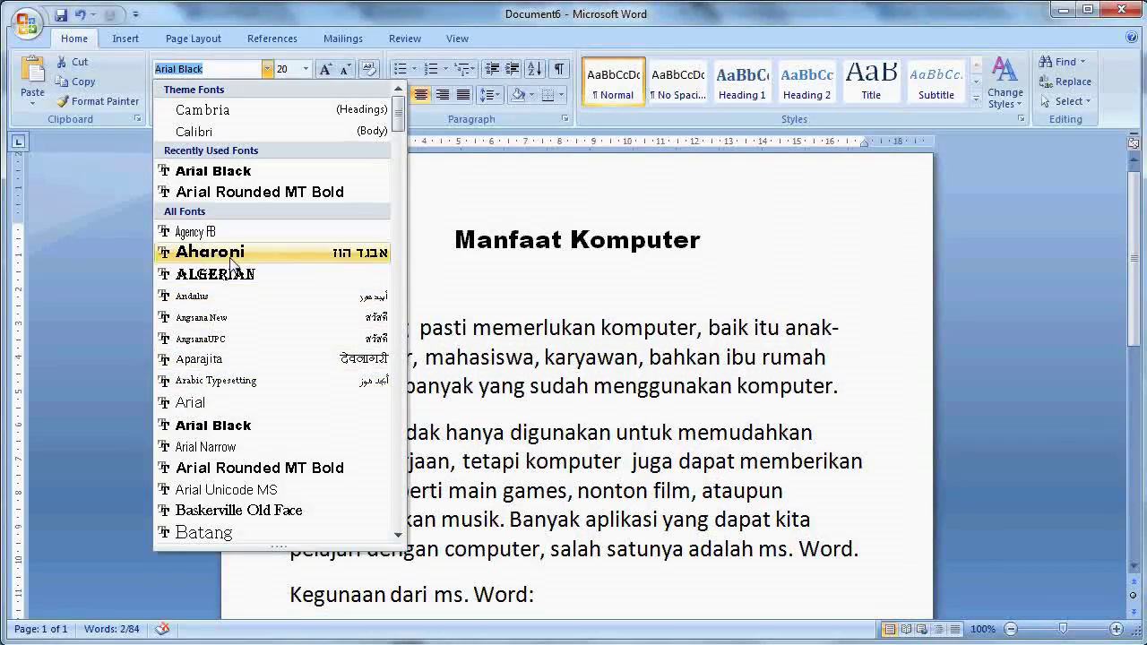
left_click(238, 171)
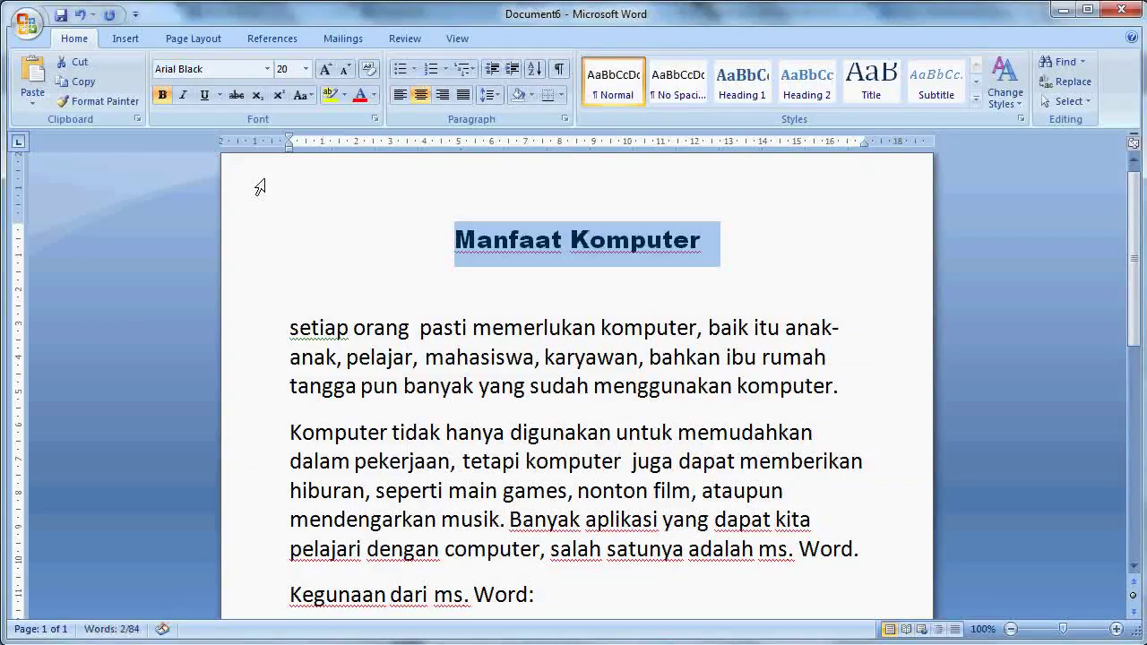
left_click(188, 96)
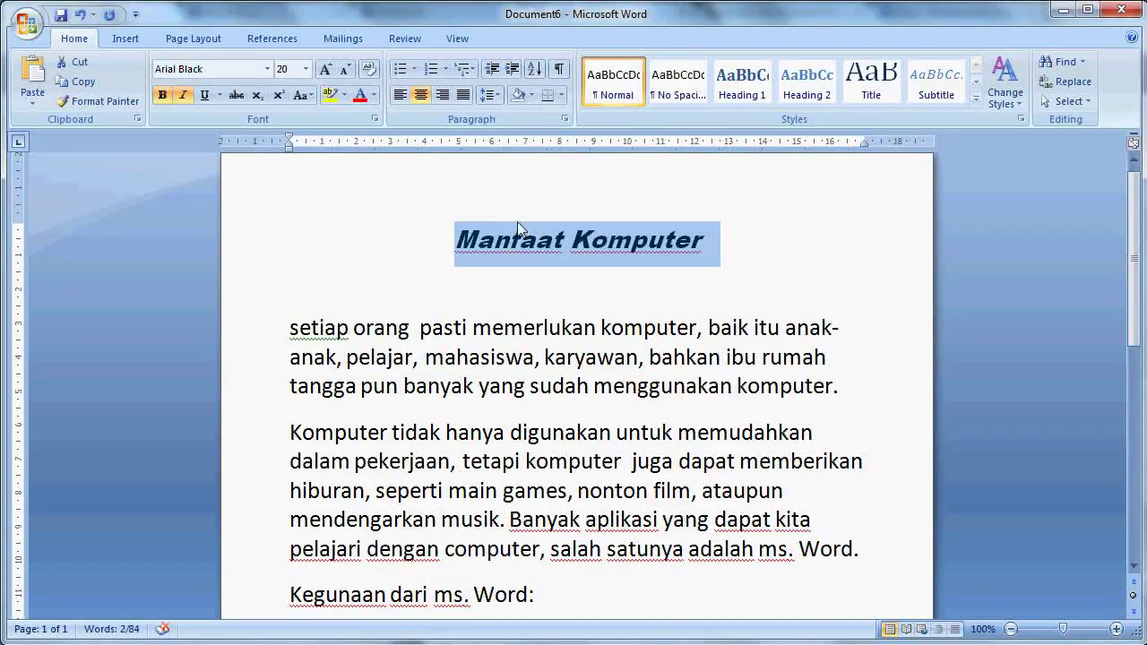
left_click(183, 95)
left_click(204, 97)
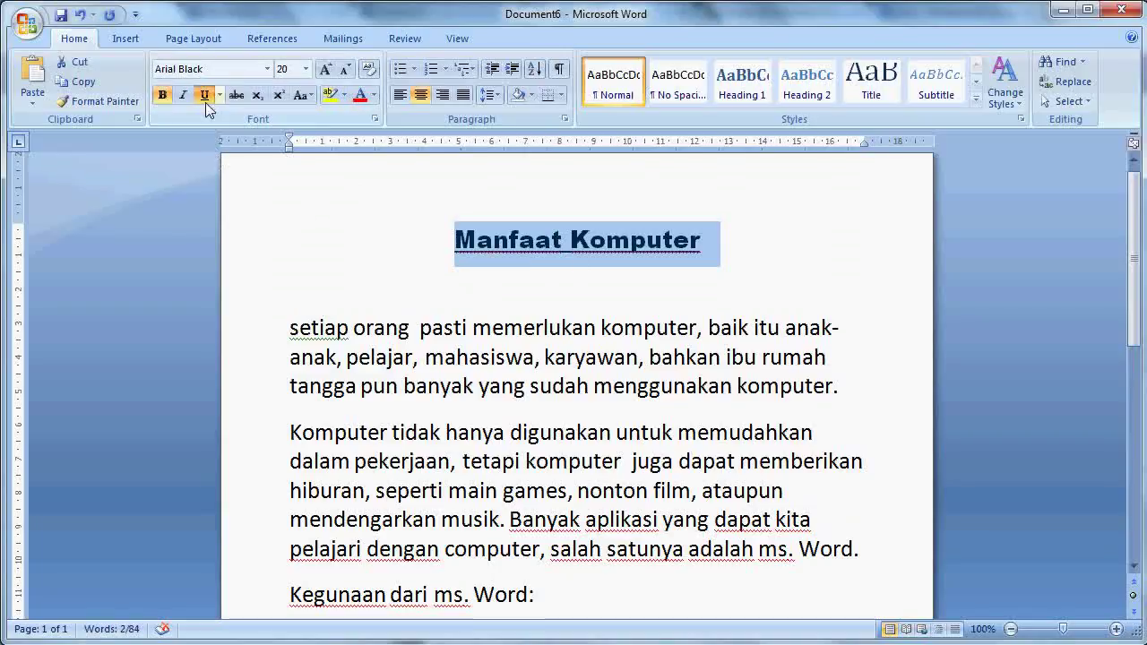
left_click(205, 102)
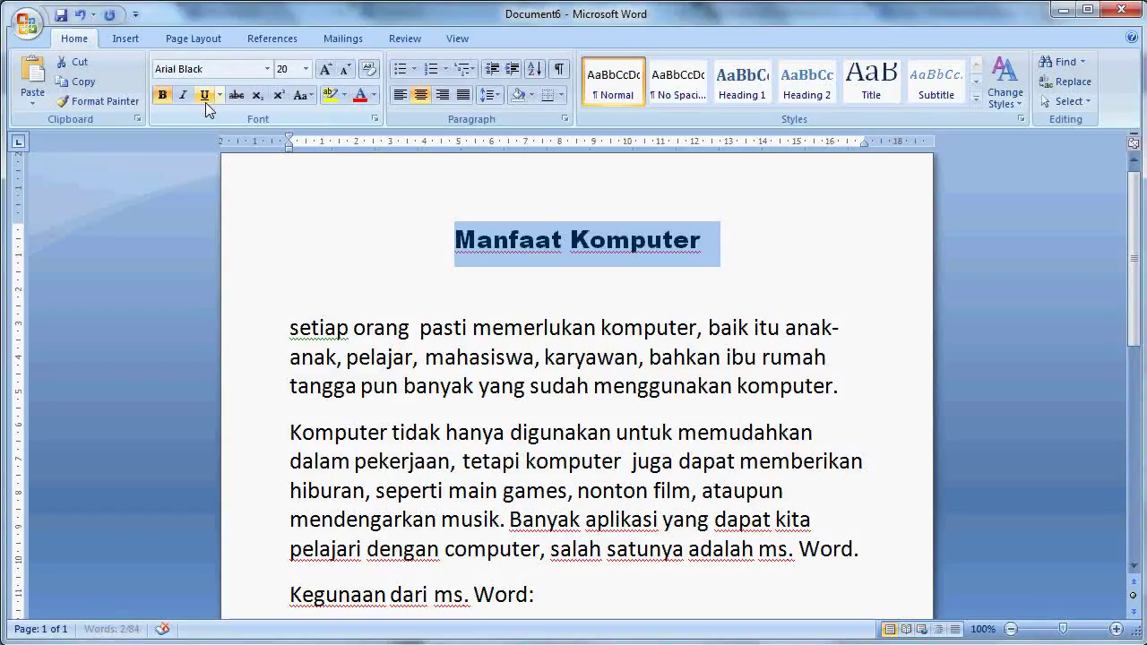
Set the title font size to 24 pt.
left_click(306, 69)
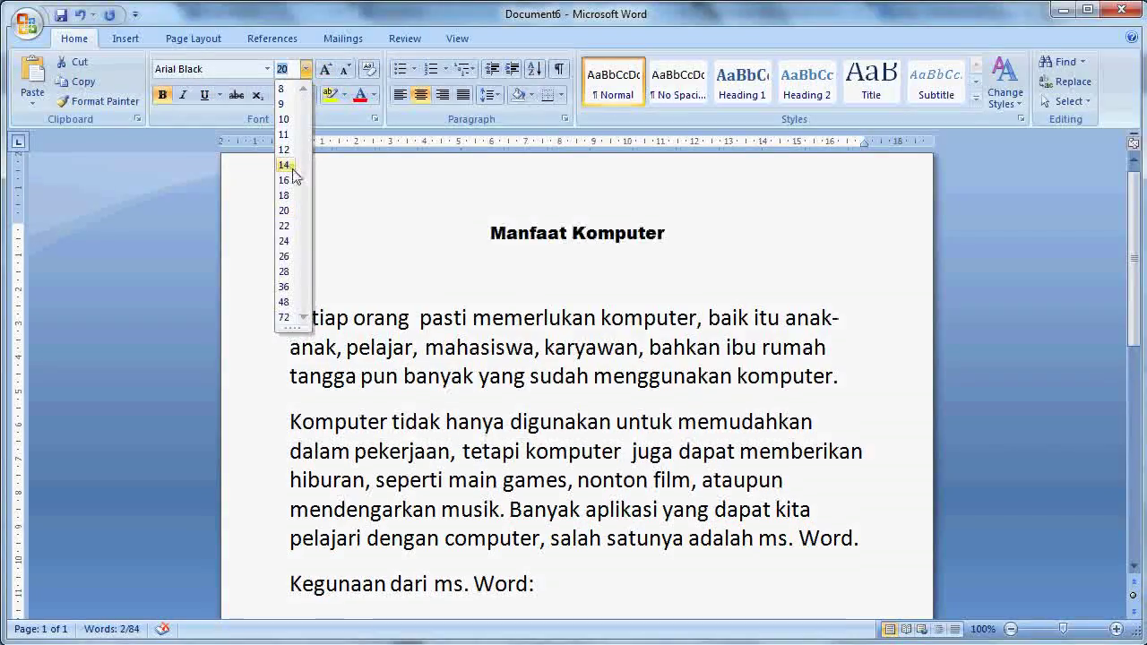
left_click(285, 242)
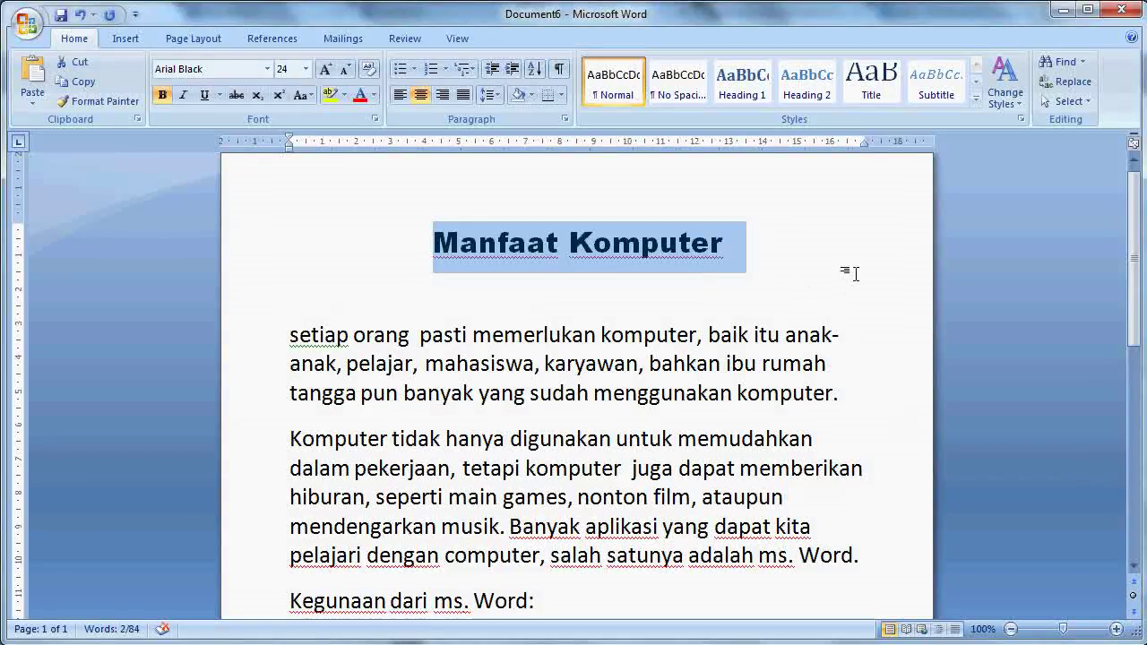
left_click_drag(1132, 249, 1131, 337)
left_click(398, 388)
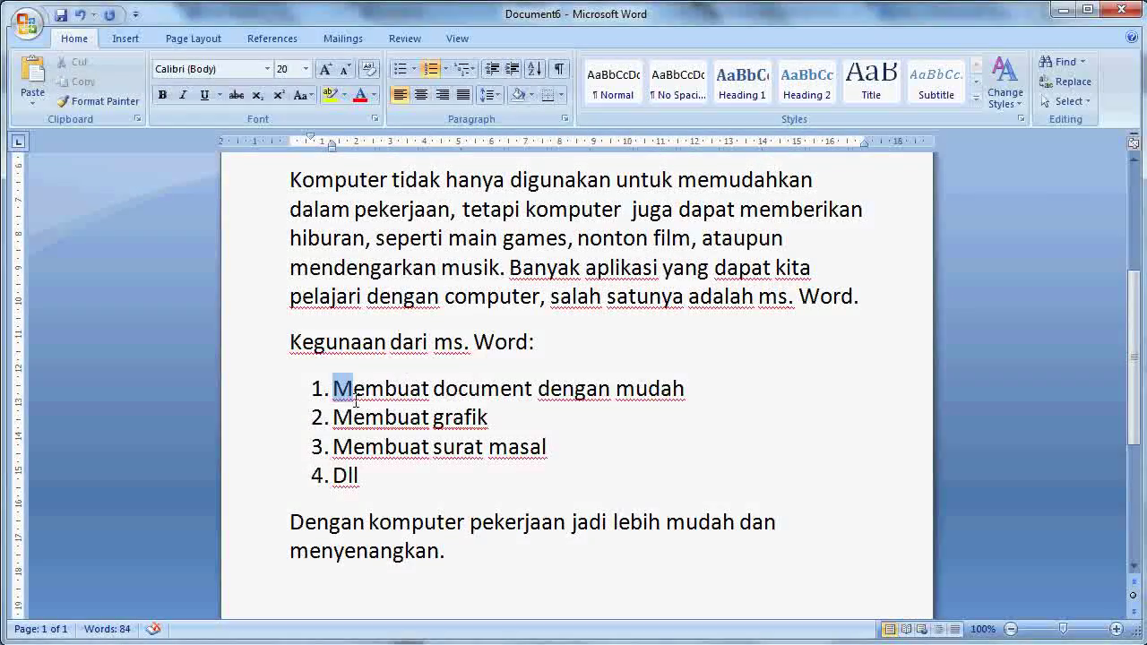
Select the four numbered items and test Increase and Decrease Indent, ending at the original indent.
left_click_drag(333, 388, 447, 475)
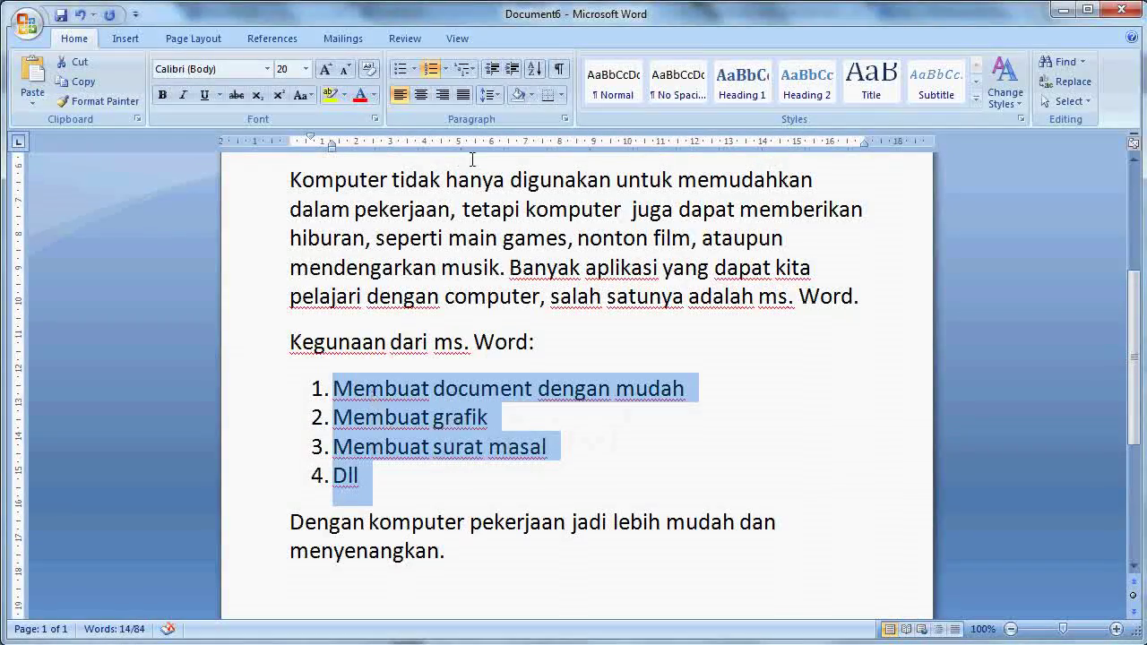
left_click(512, 72)
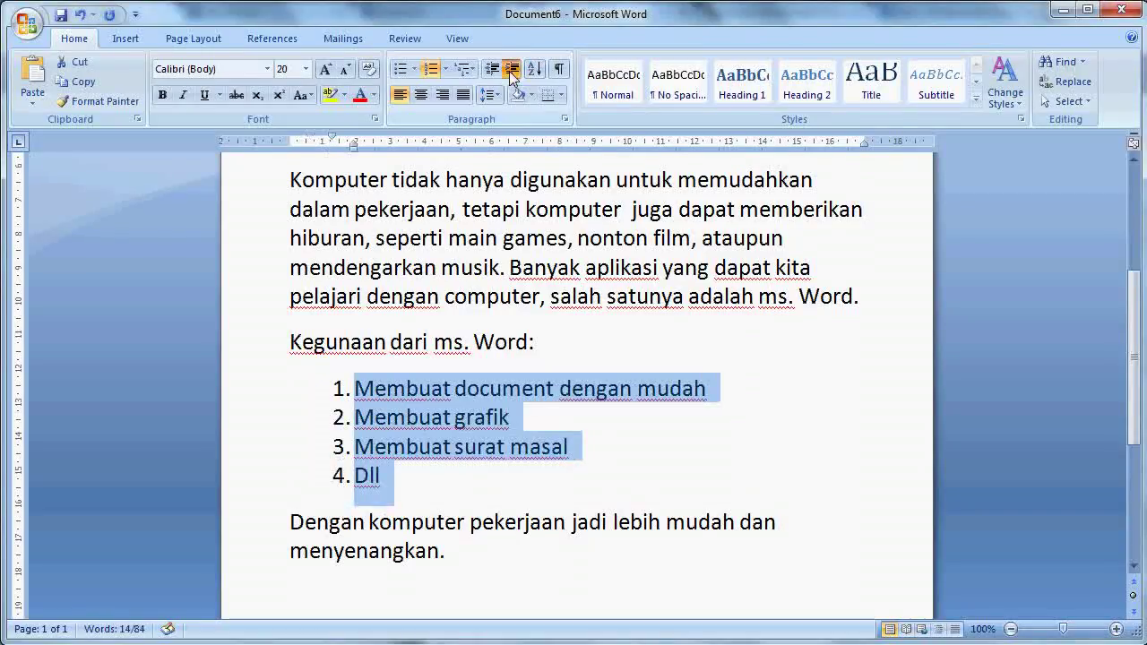
left_click(511, 71)
left_click(512, 72)
left_click(512, 72)
left_click(512, 72)
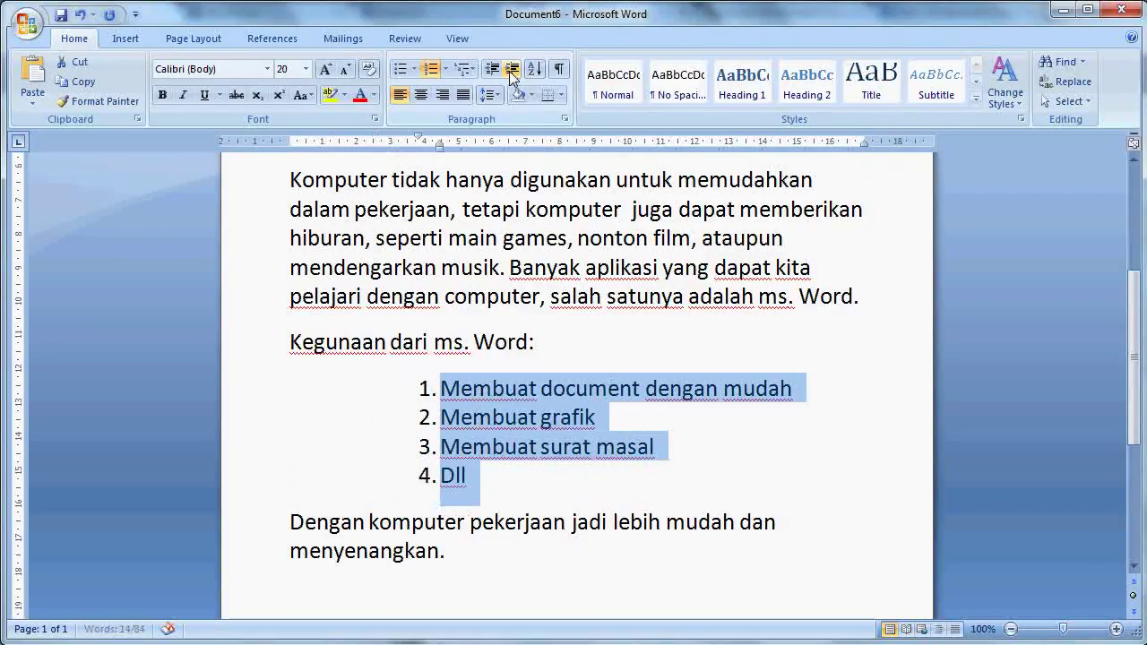
left_click(494, 72)
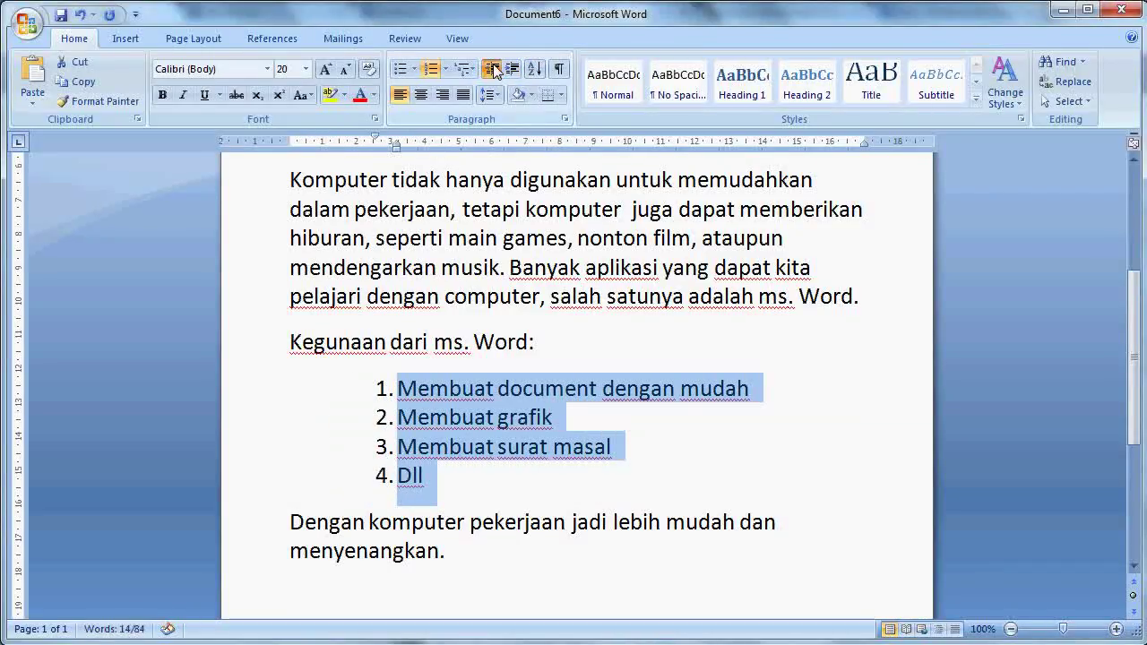
left_click(494, 72)
left_click(494, 72)
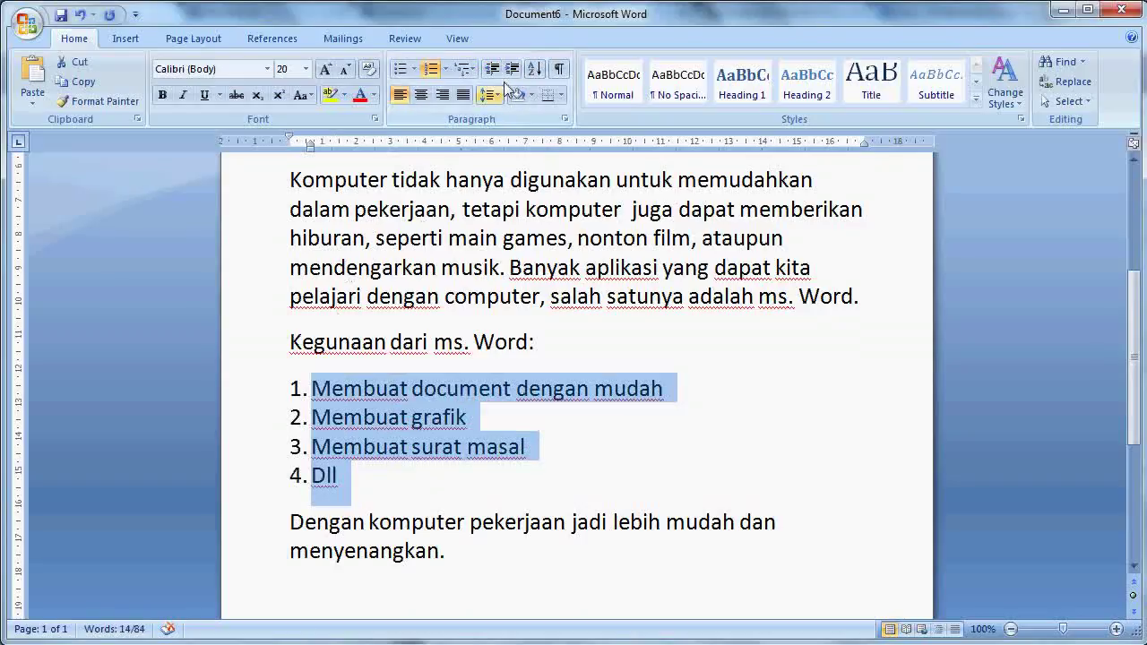
left_click(509, 71)
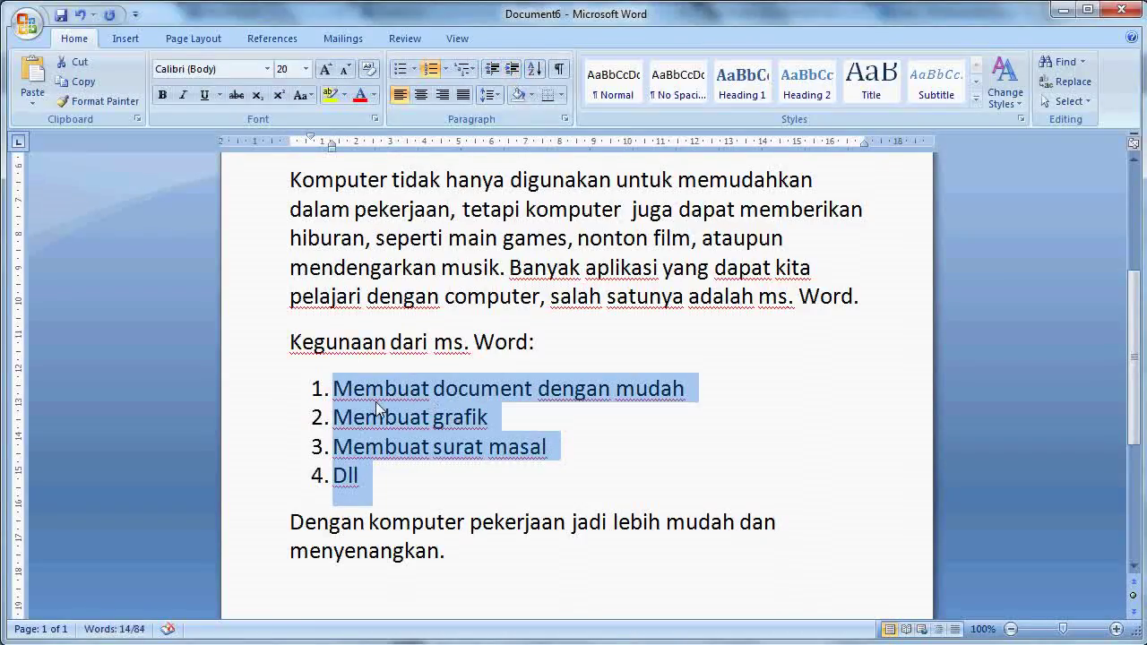
left_click(216, 45)
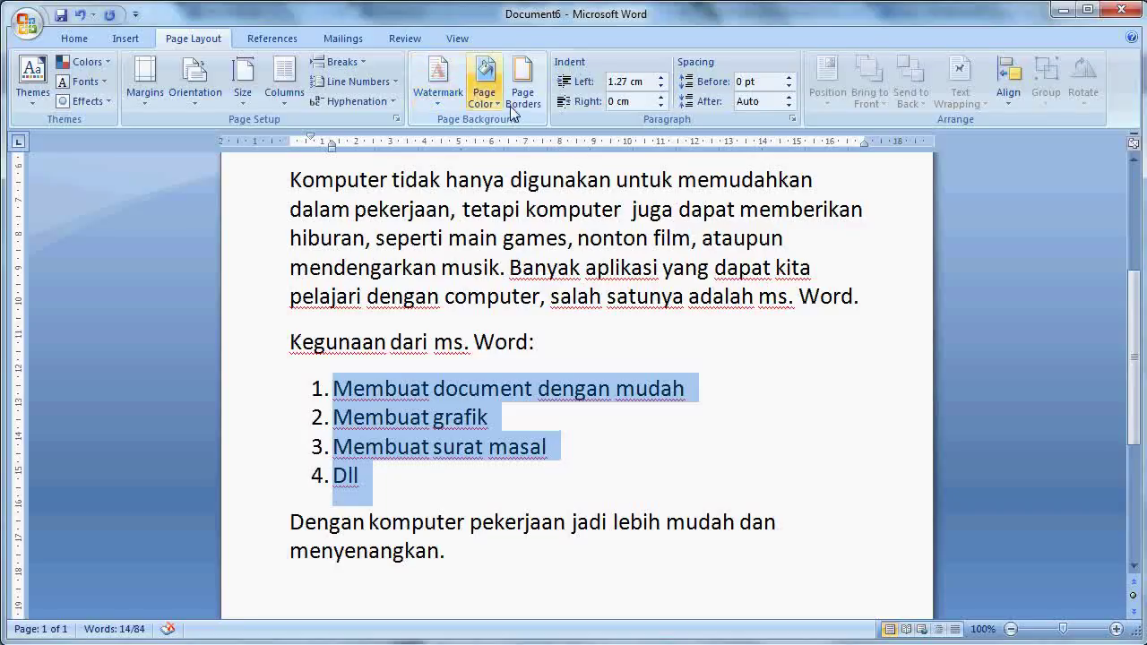
Put a thick double-line box border around the numbered list.
left_click(533, 107)
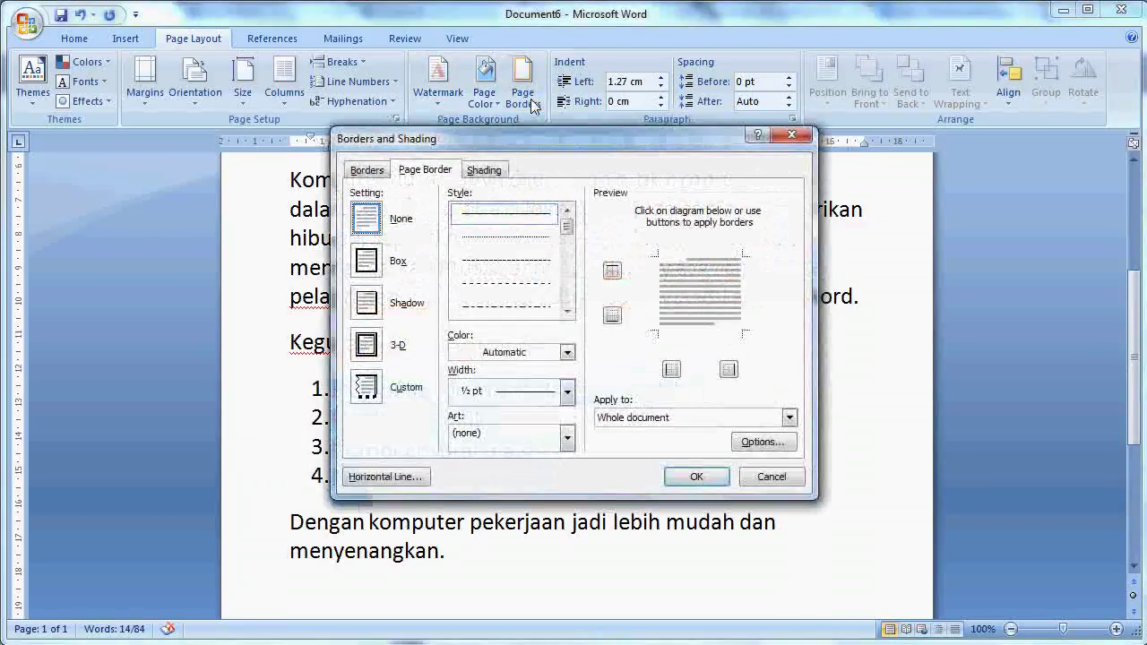
left_click(369, 171)
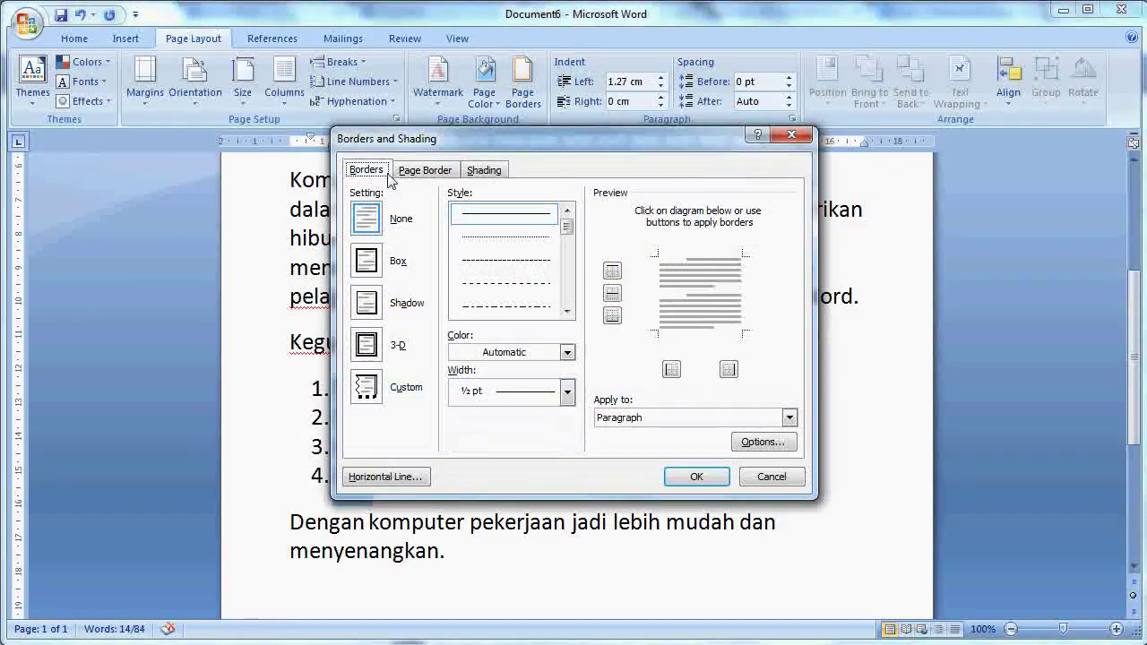
left_click(367, 261)
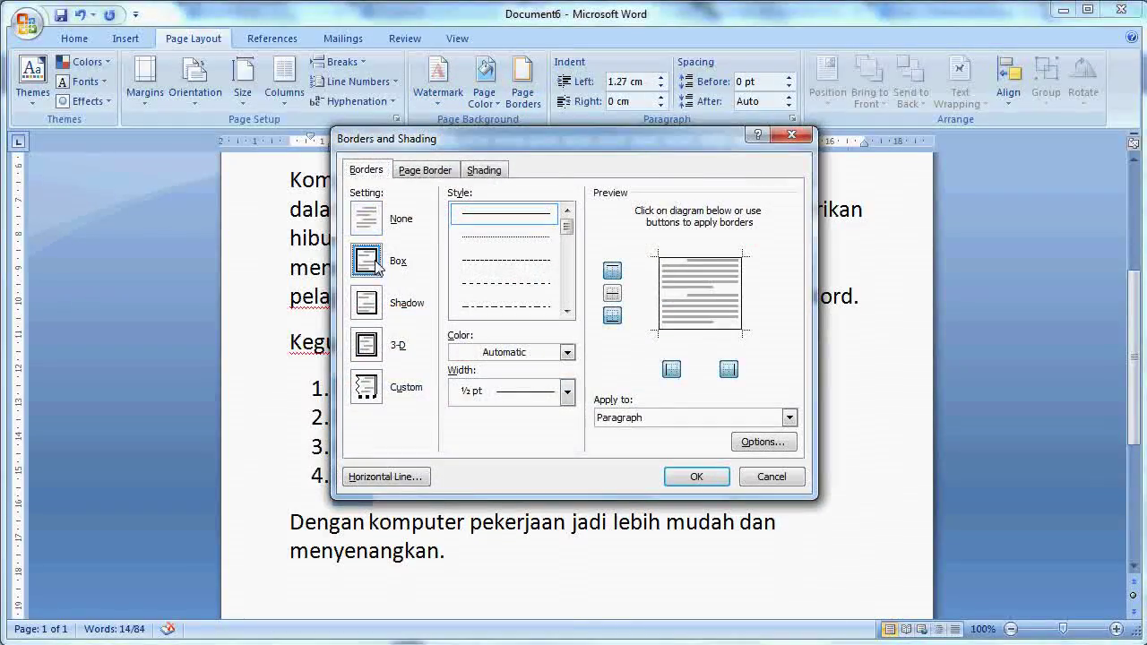
left_click_drag(566, 227, 567, 250)
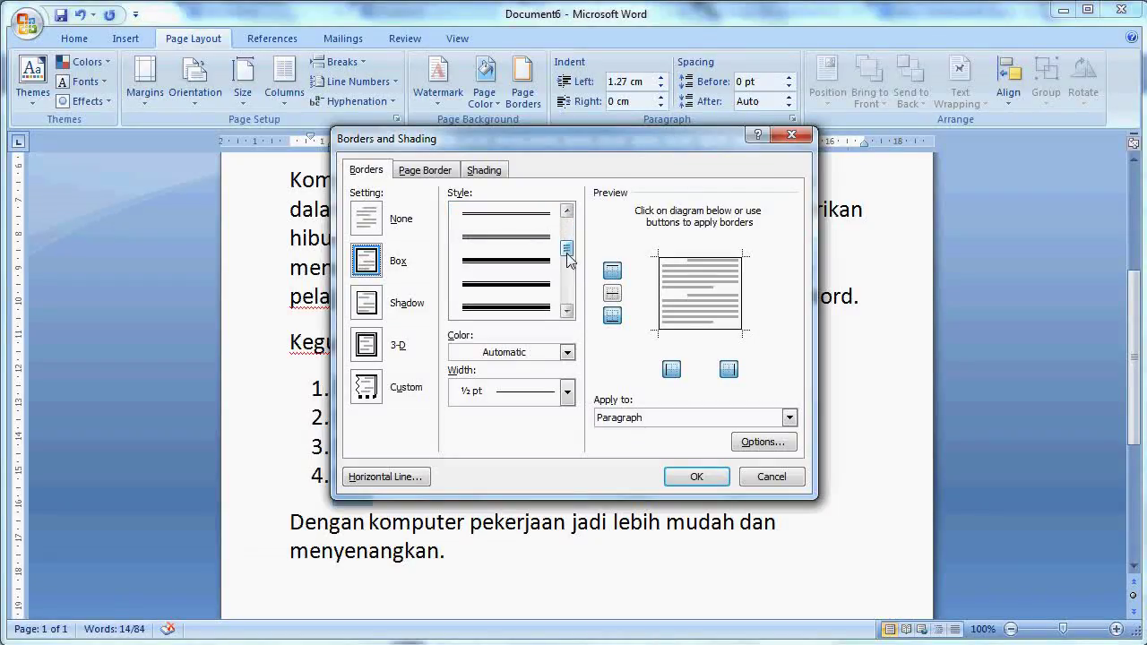
left_click(538, 308)
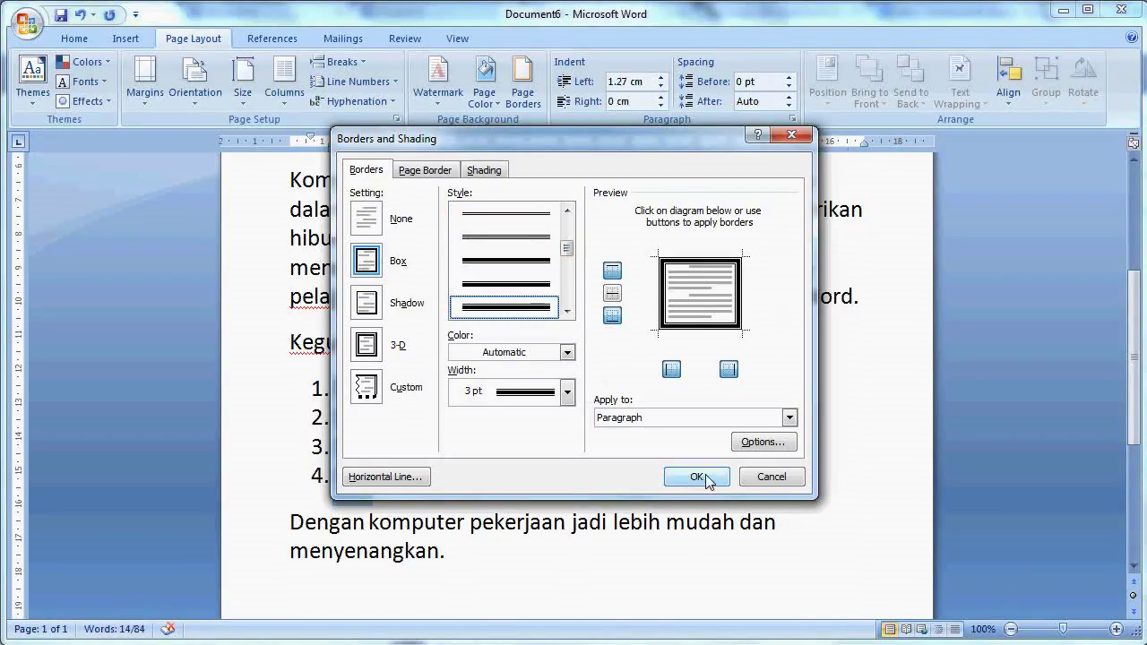
left_click(703, 477)
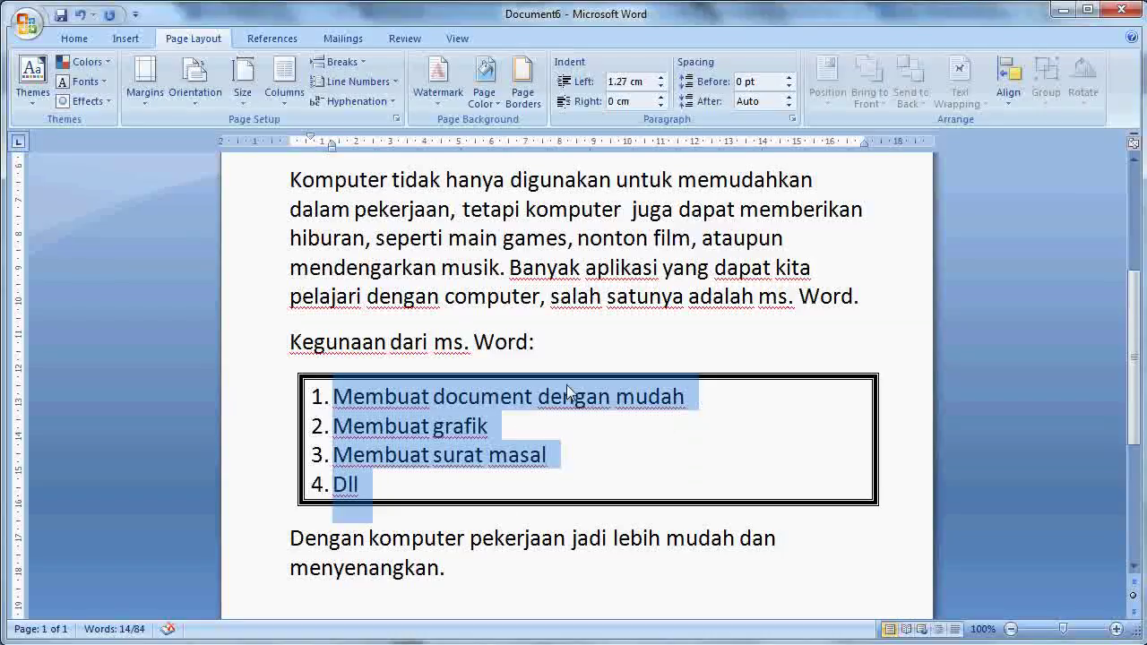
Give the bordered numbered list a light blue shading fill.
left_click(522, 90)
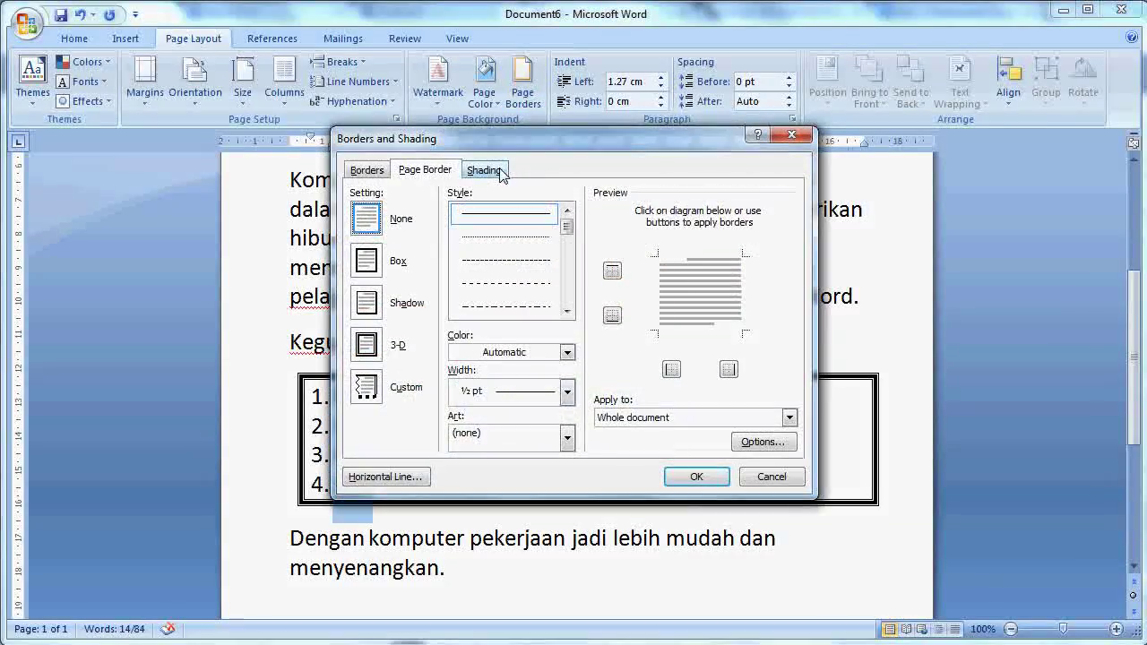
left_click(485, 171)
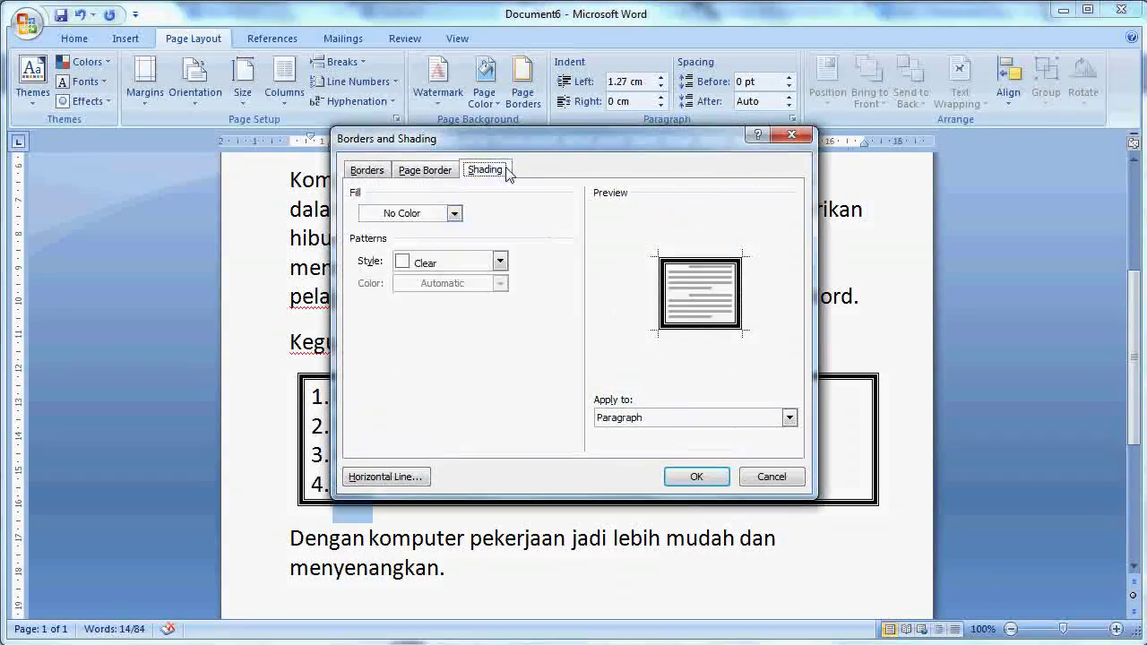
left_click(455, 215)
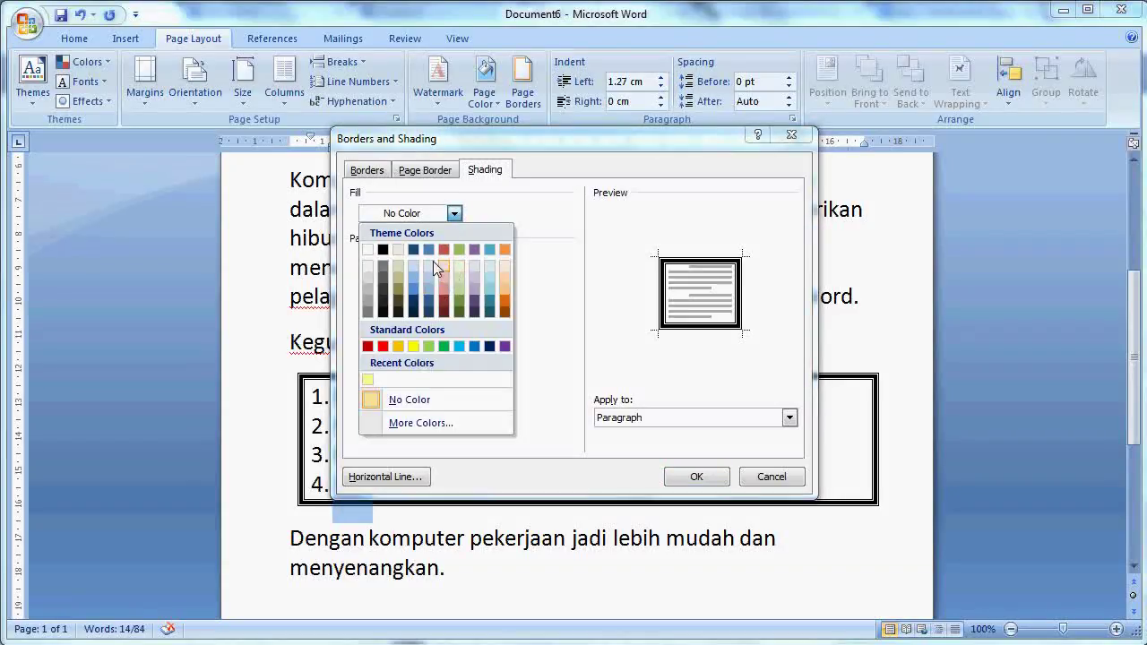
left_click(430, 289)
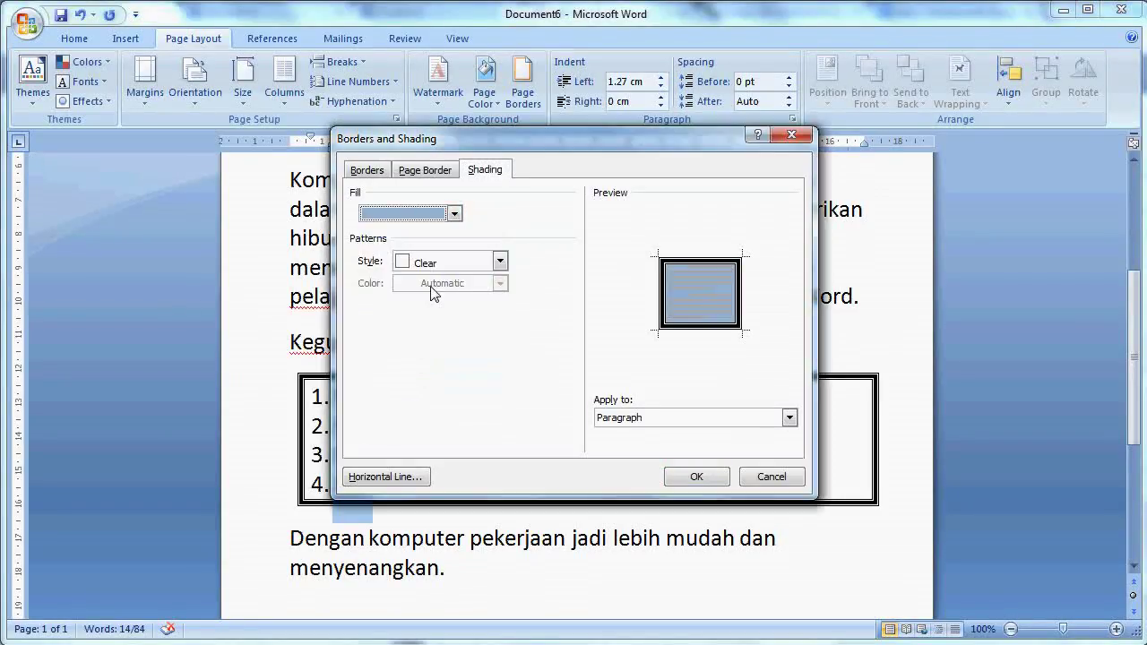
left_click(696, 476)
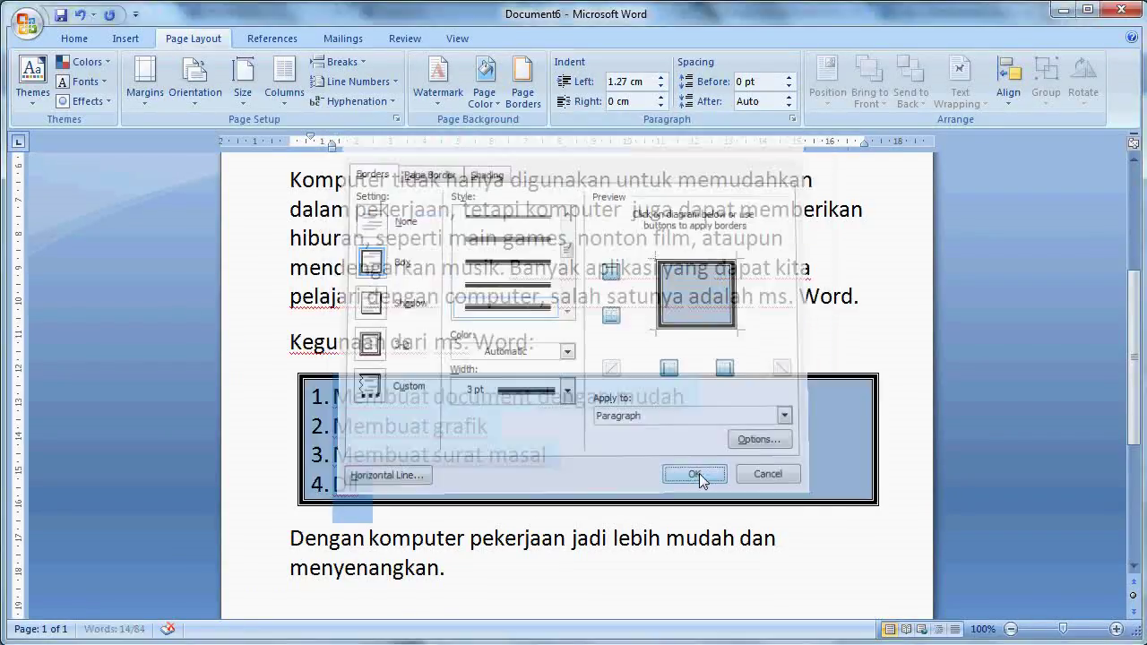
left_click(653, 358)
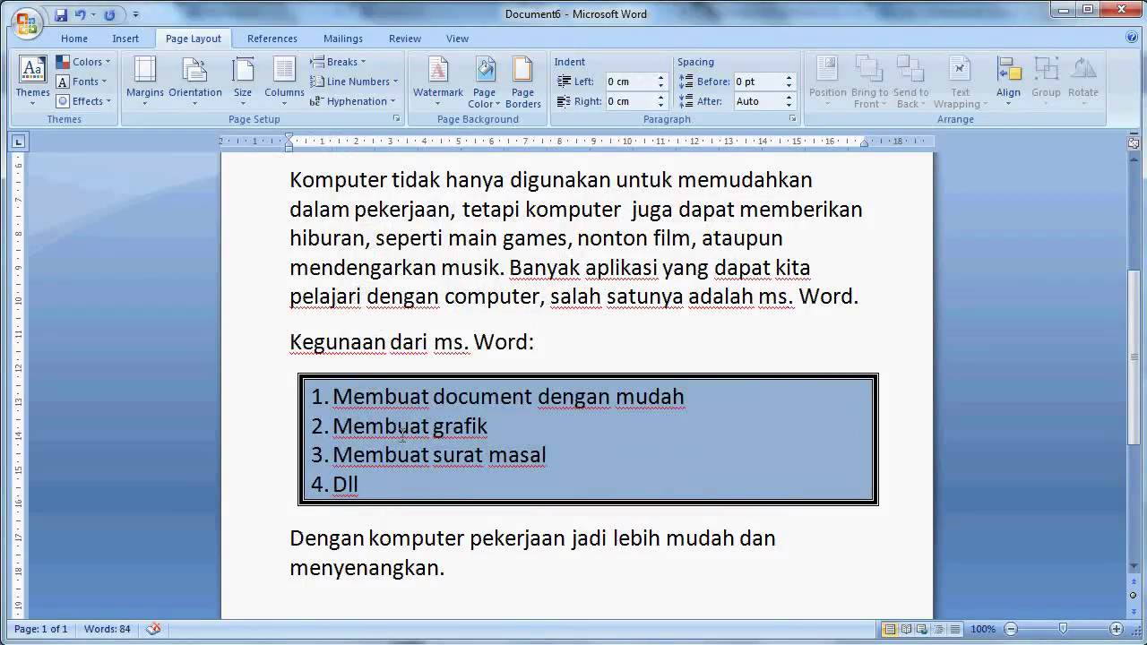
left_click_drag(1133, 370, 1133, 289)
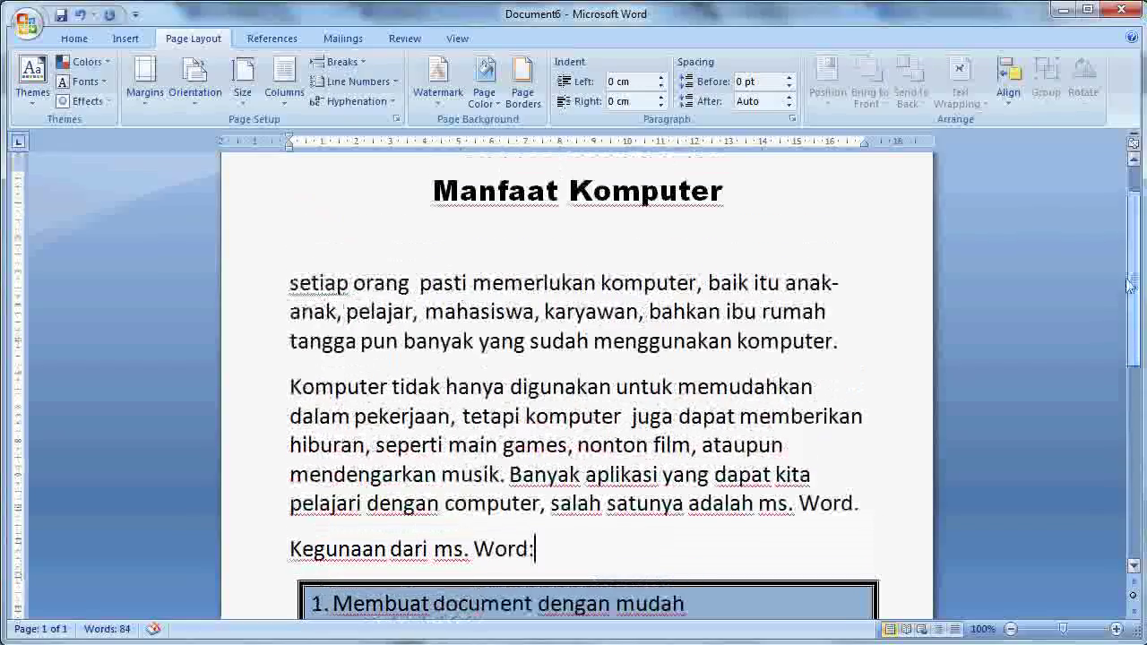
Insert the twig-style decorative horizontal line on the blank line beneath the title.
left_click_drag(1136, 276, 1136, 274)
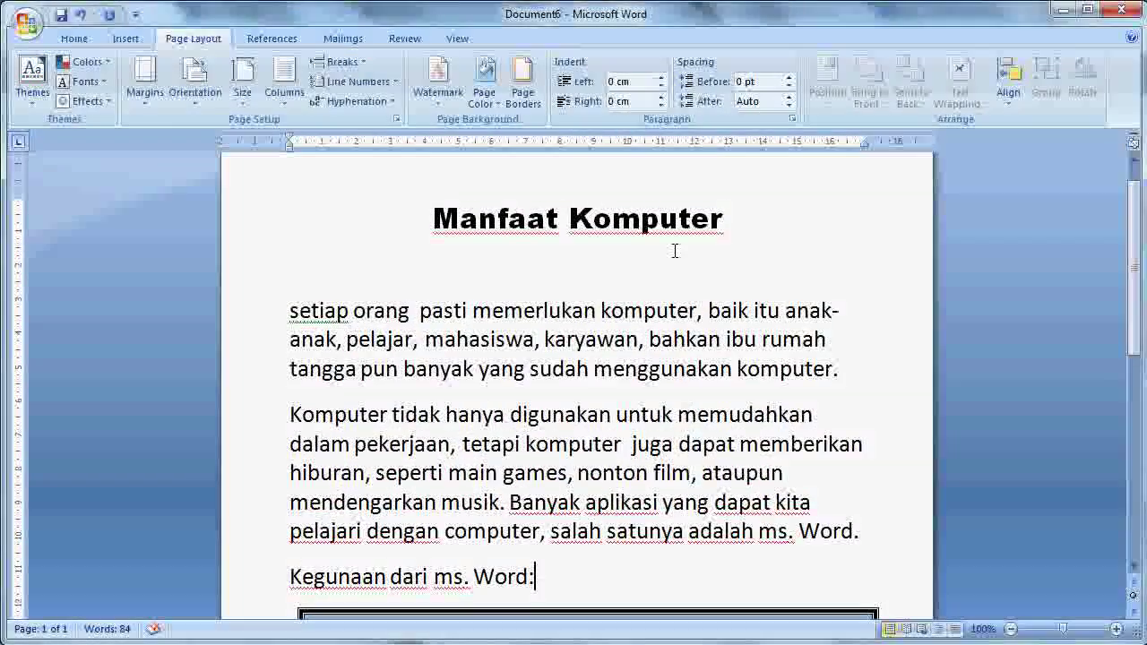
left_click(532, 261)
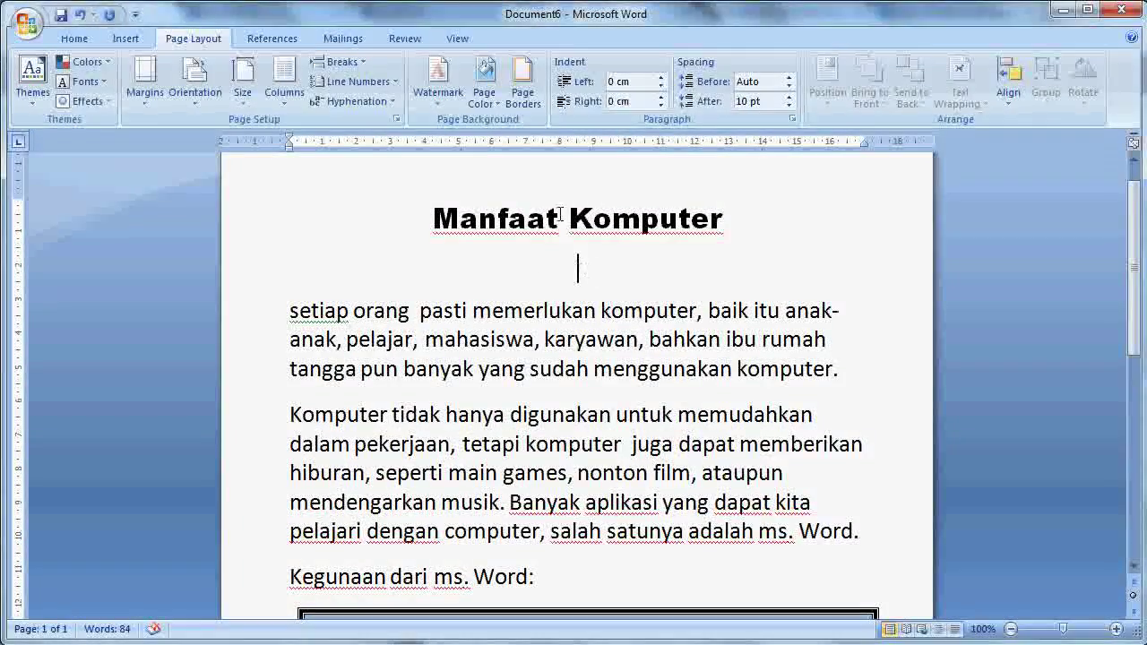
left_click(526, 107)
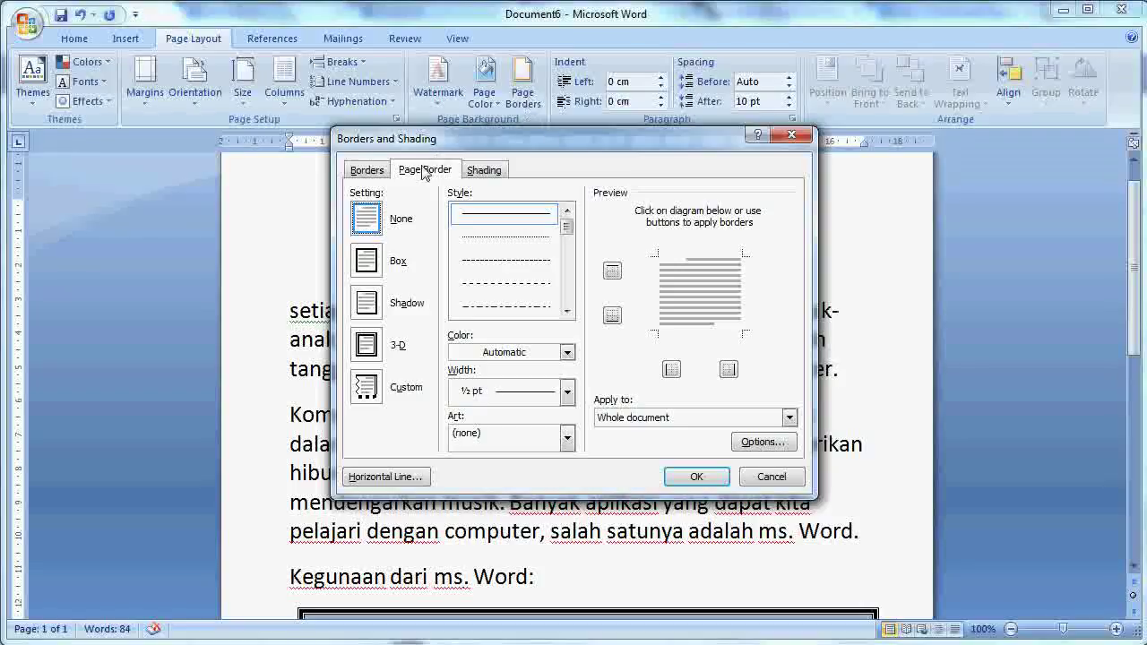
left_click(397, 479)
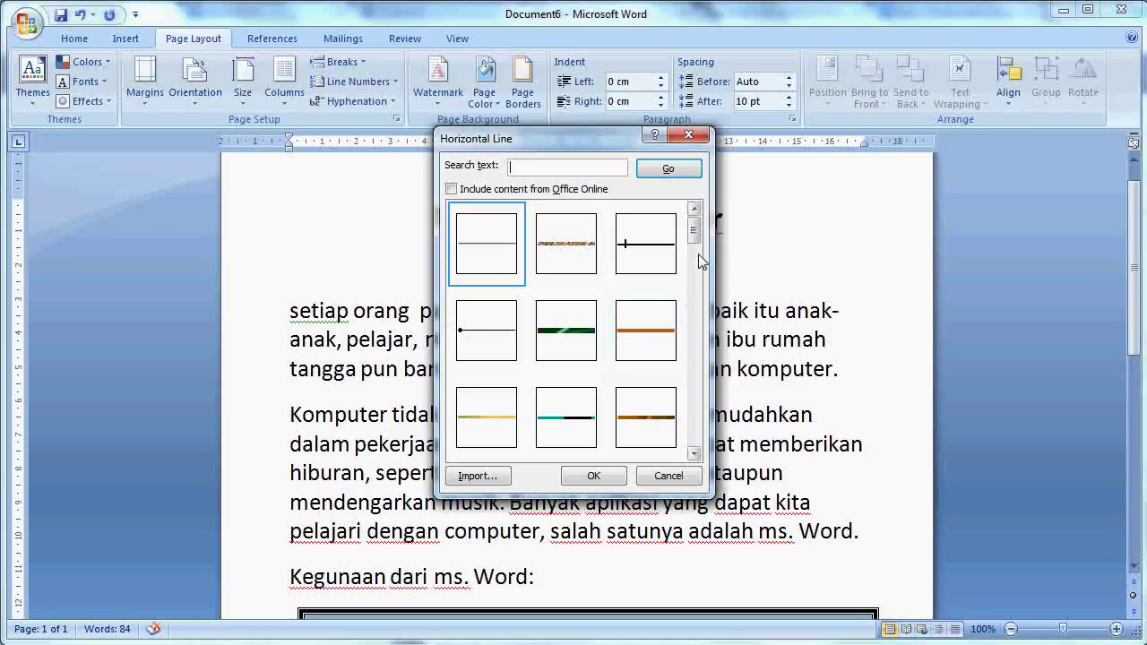
mouse_move(695, 240)
left_mouse_down()
mouse_move(692, 450)
mouse_move(698, 433)
left_mouse_up()
left_click(659, 260)
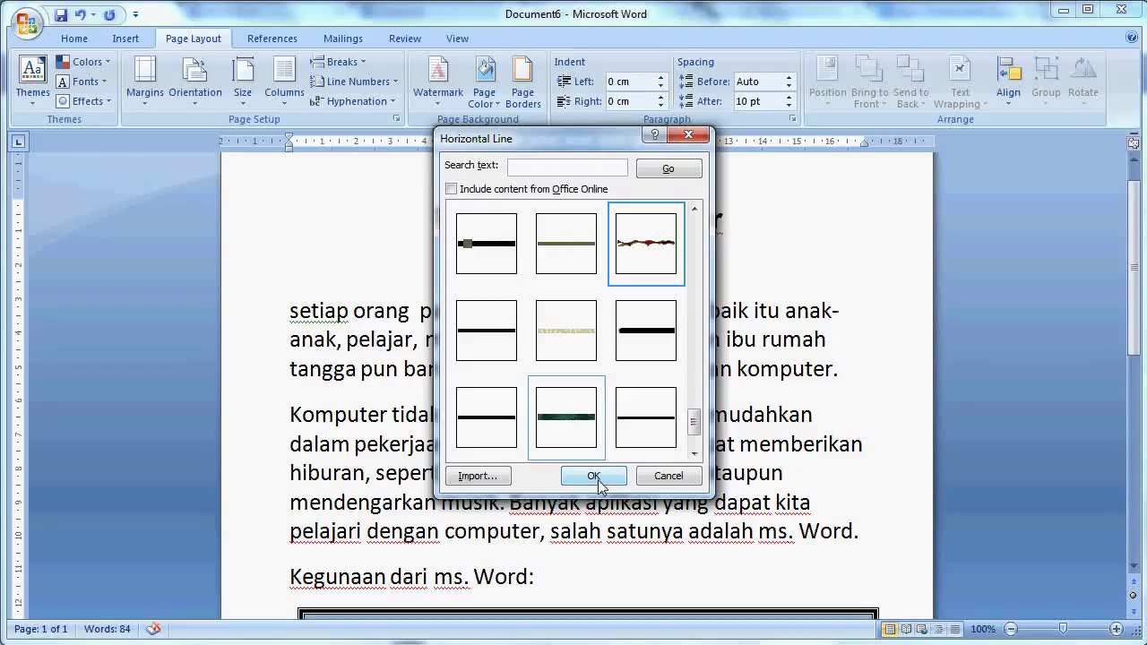
left_click(594, 476)
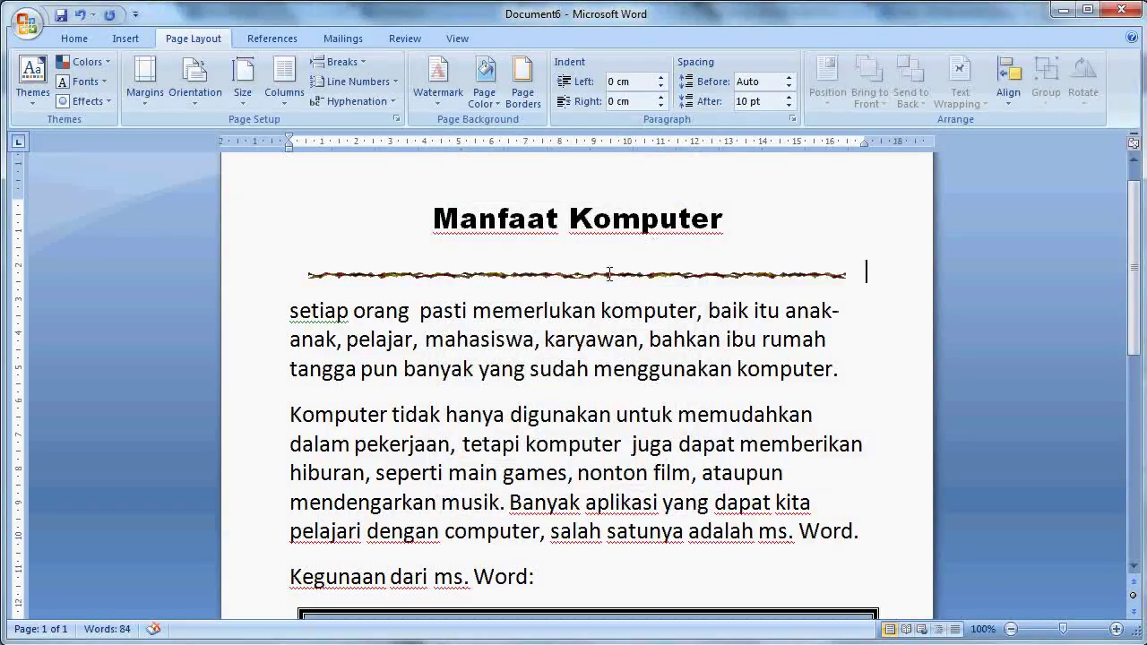
left_click(292, 313)
Apply the Dropped drop cap to the first paragraph's opening 'S'.
left_click(125, 38)
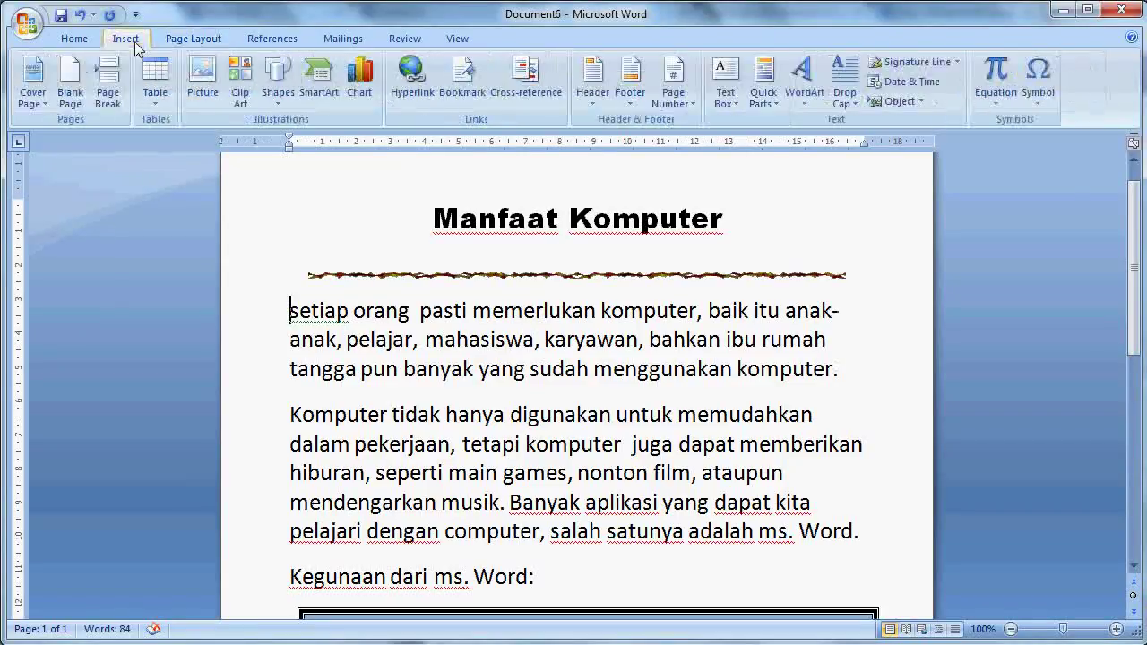
left_click(856, 106)
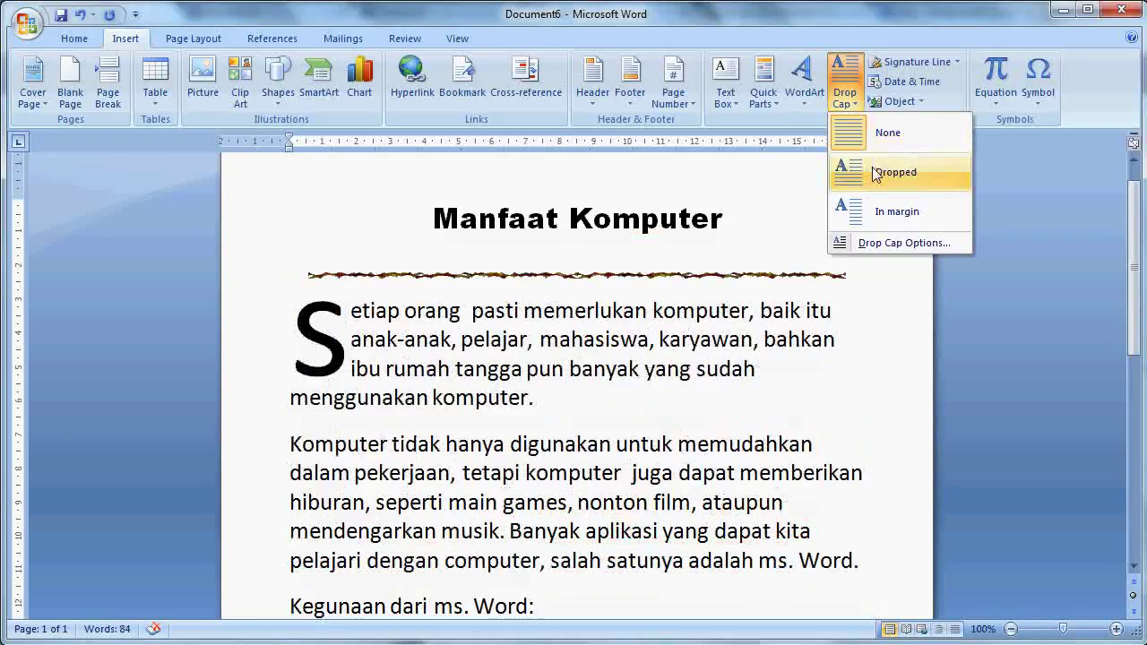
left_click(854, 182)
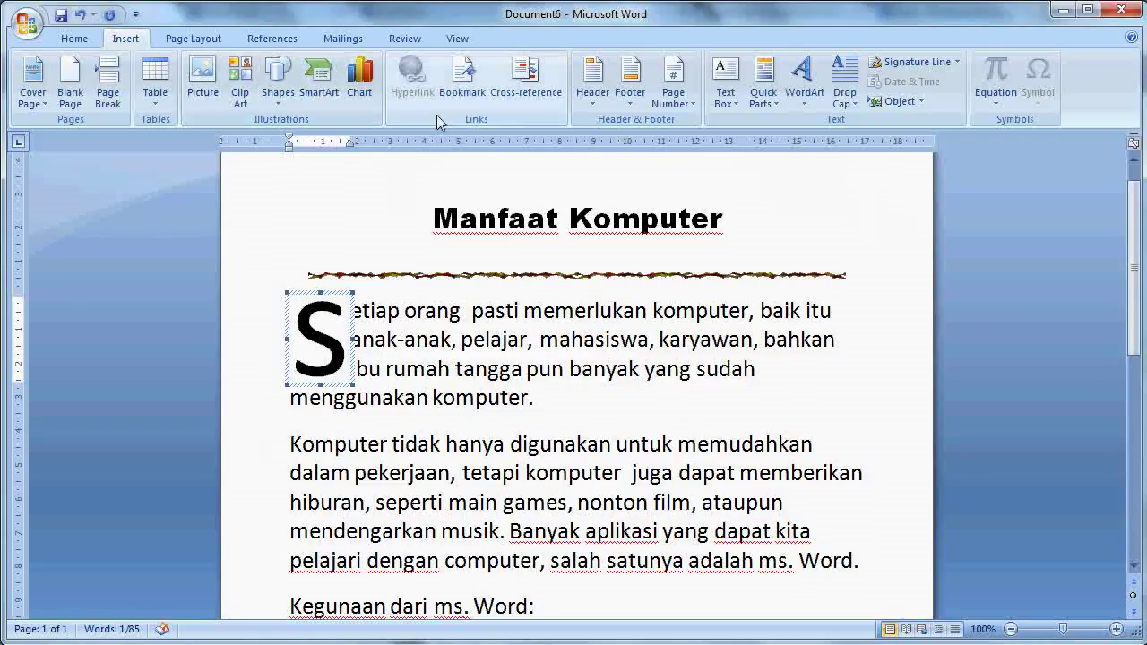
Add a centred Plain Number 2 page number at the page bottom, then return to the body.
left_click(685, 106)
mouse_move(717, 143)
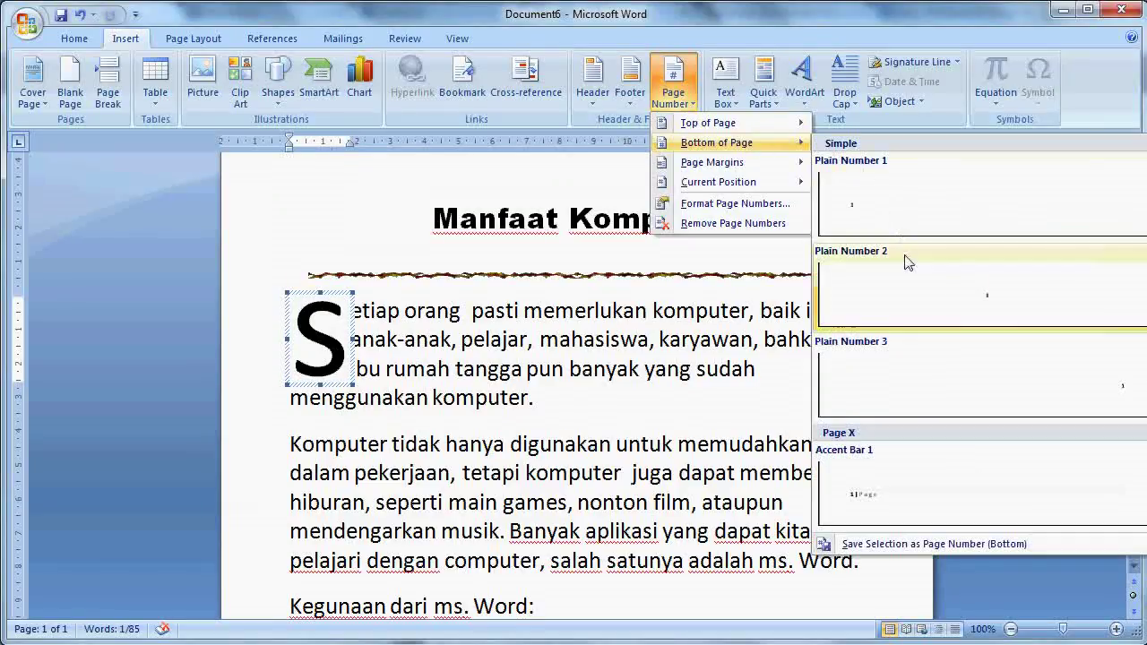
left_click(947, 298)
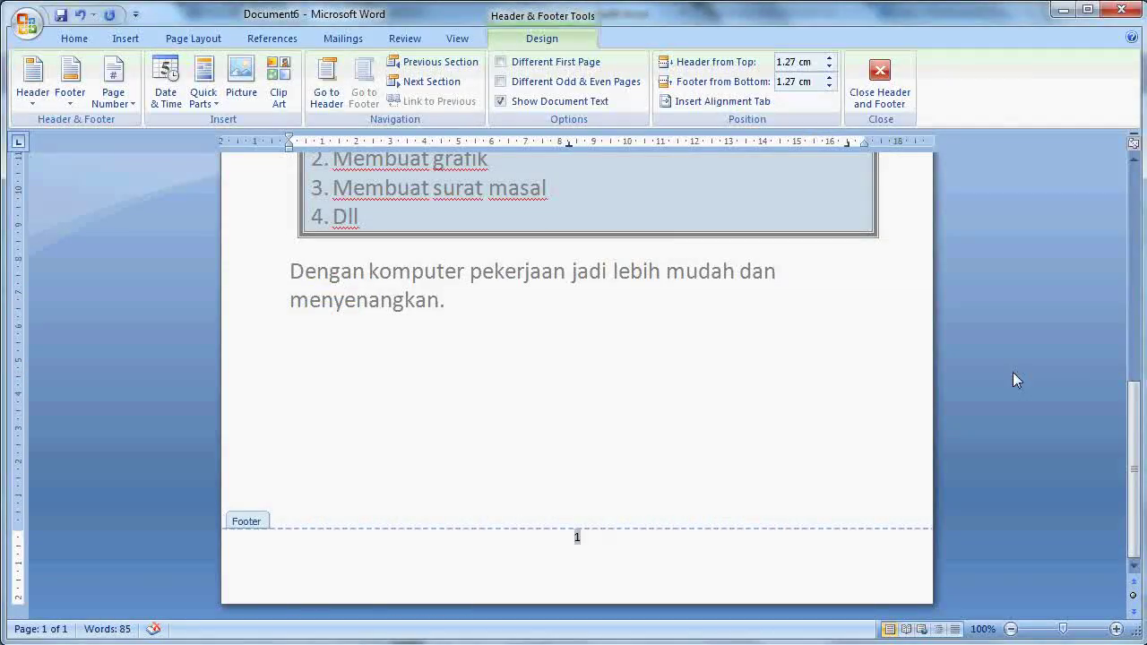
left_click_drag(1134, 419, 932, 240)
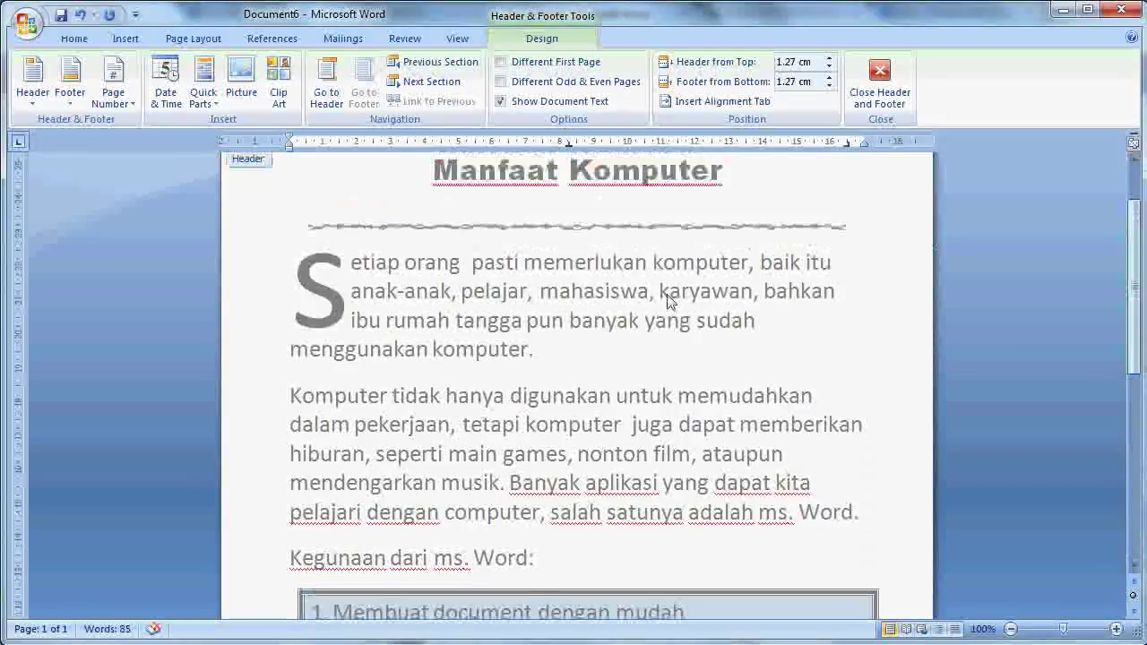
double_click(639, 315)
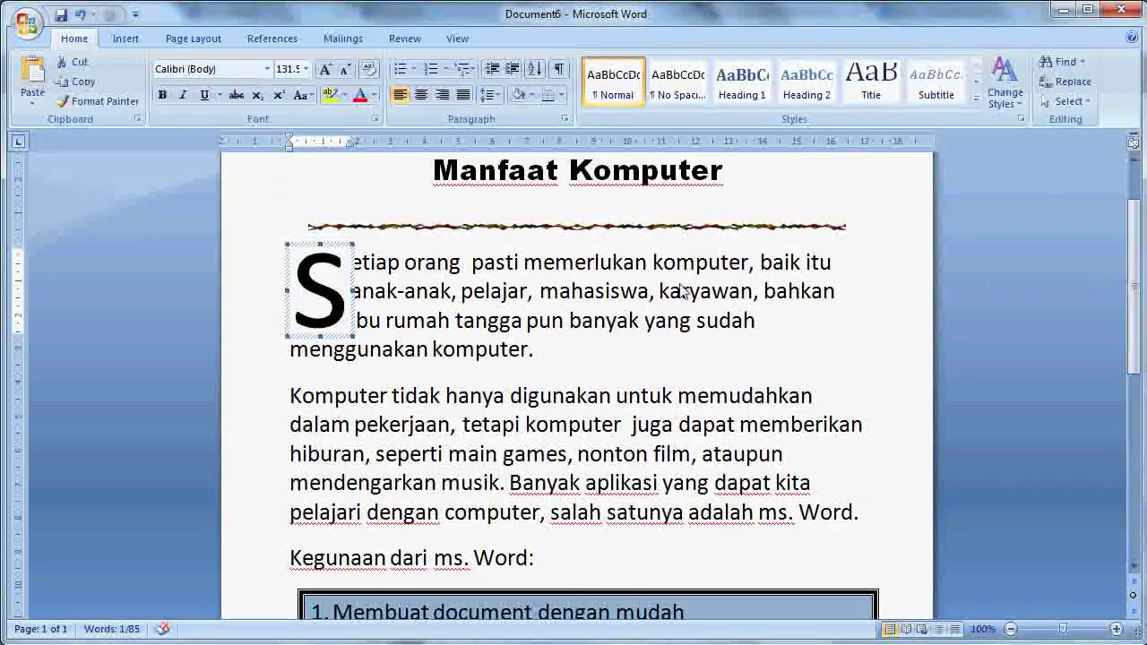
left_click(648, 262)
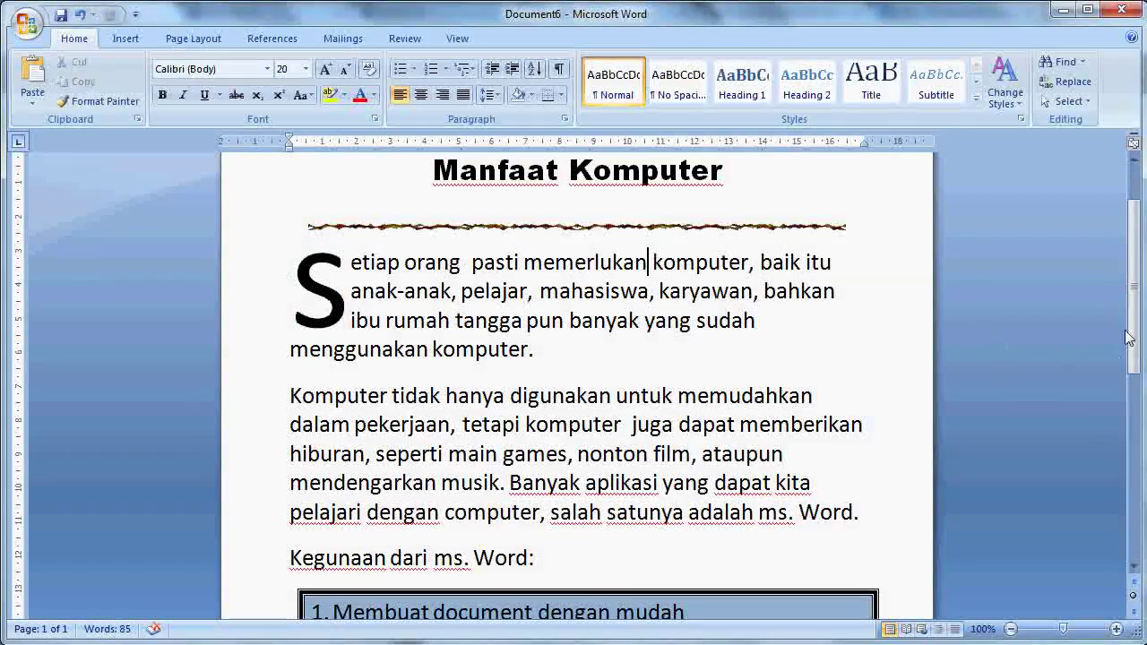
left_click_drag(1129, 337, 1120, 538)
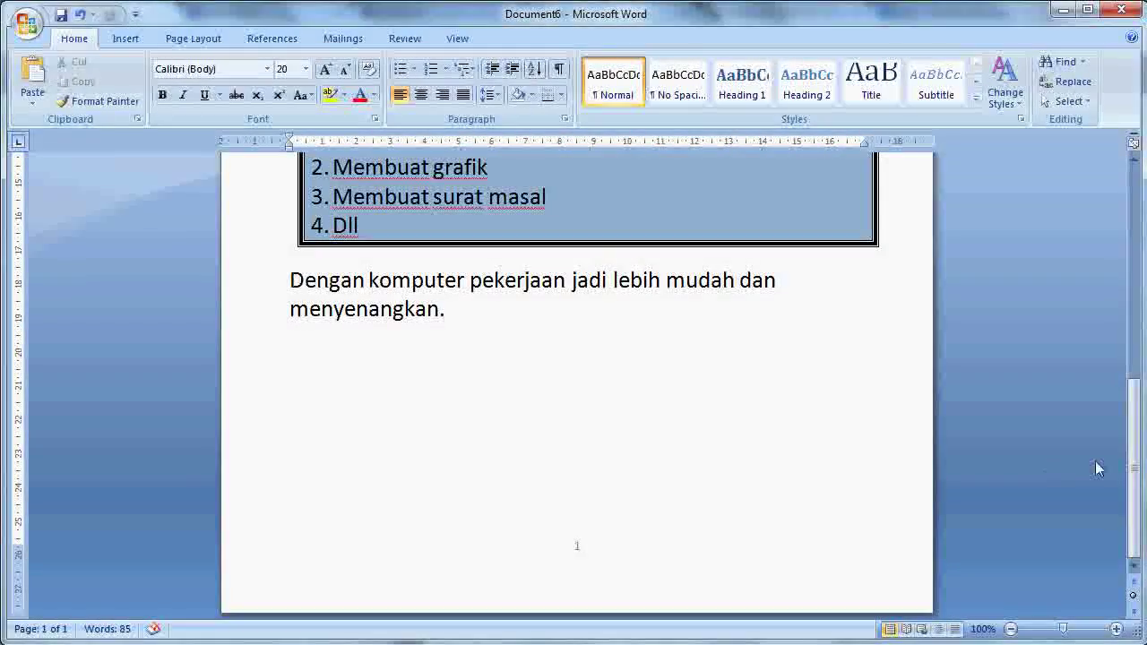
left_click_drag(1129, 448, 1142, 242)
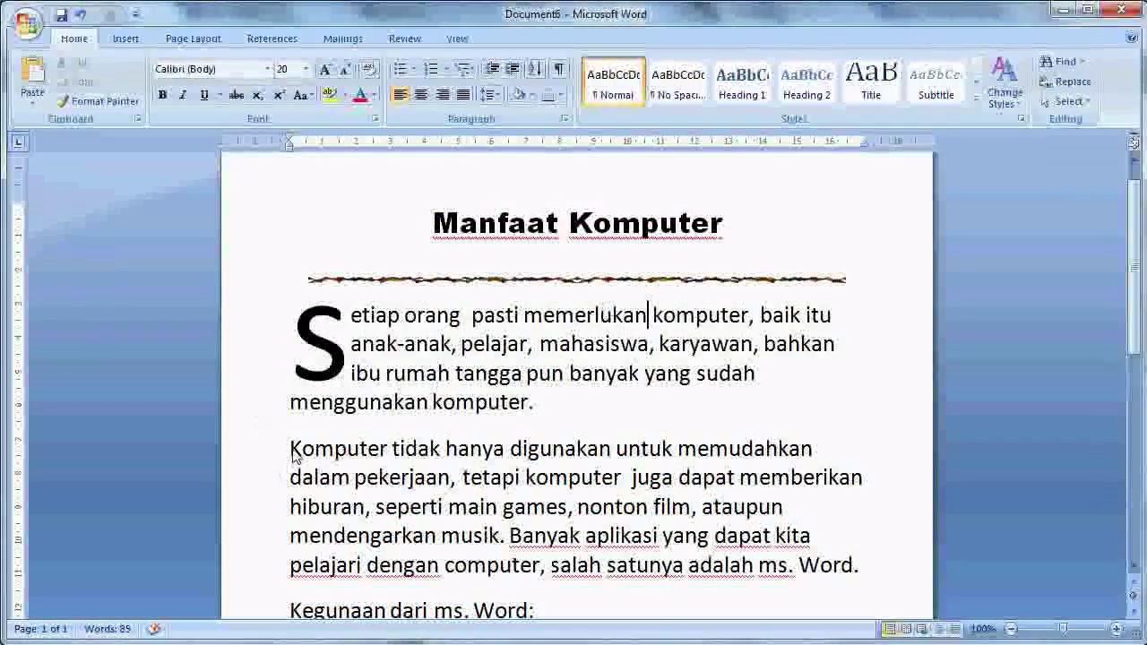
left_click(295, 454)
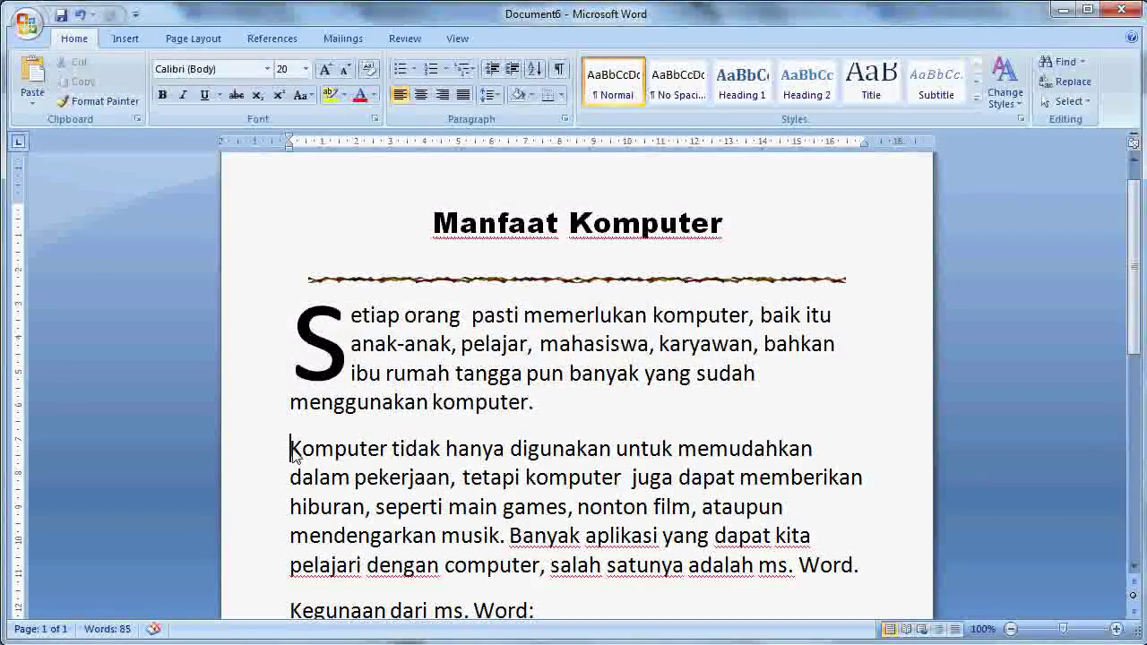
Give the 'Komputer tidak hanya' paragraph a Tab first-line indent, undoing the ruler marker adjustments.
key("Tab")
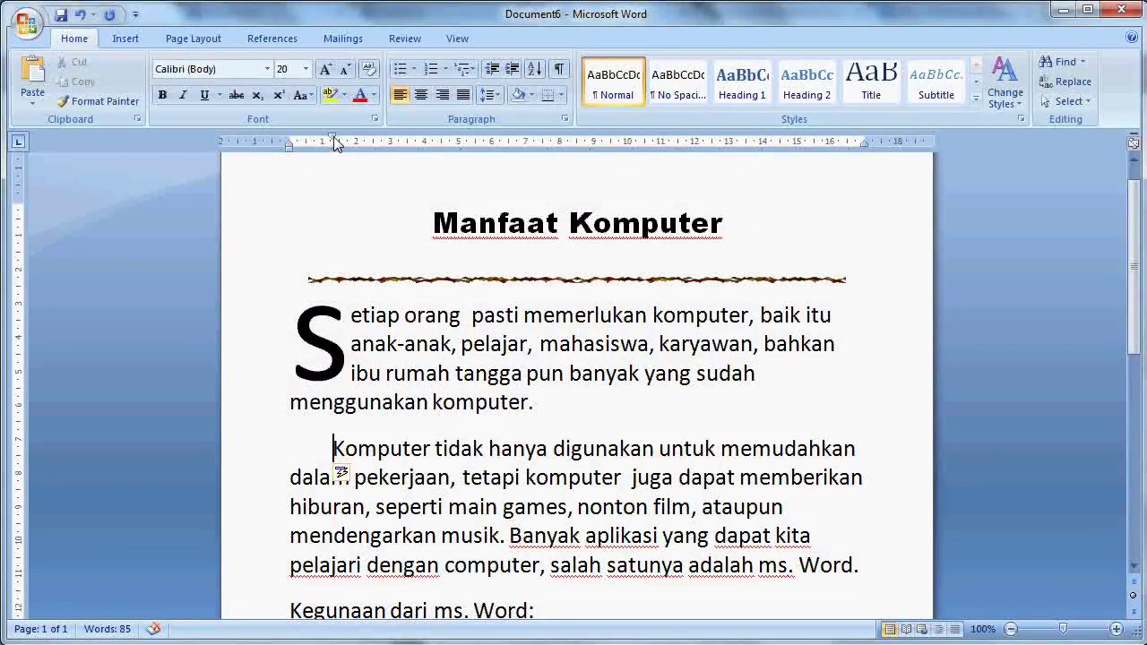
left_click_drag(336, 145, 427, 150)
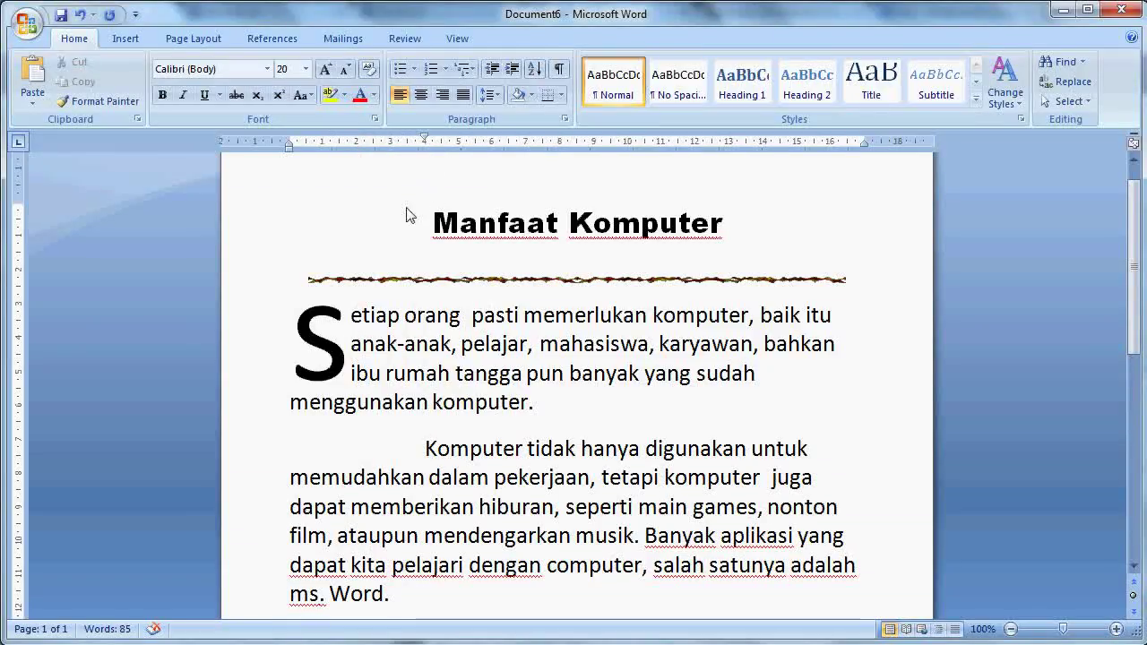
left_click_drag(425, 146, 398, 142)
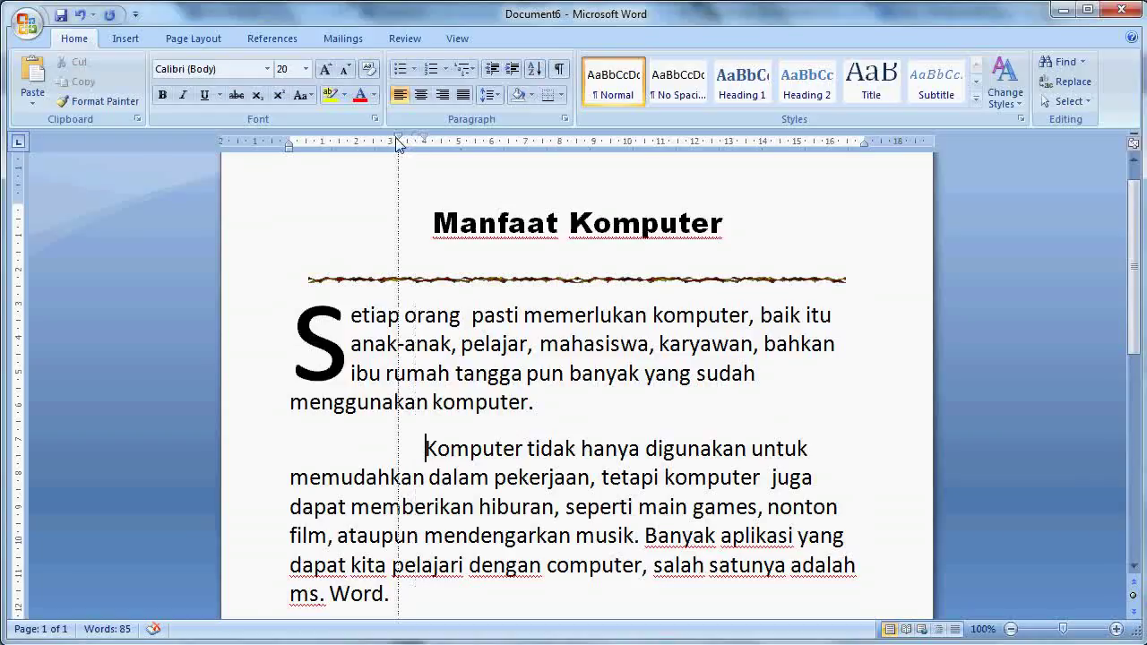
left_click(80, 15)
left_click(79, 15)
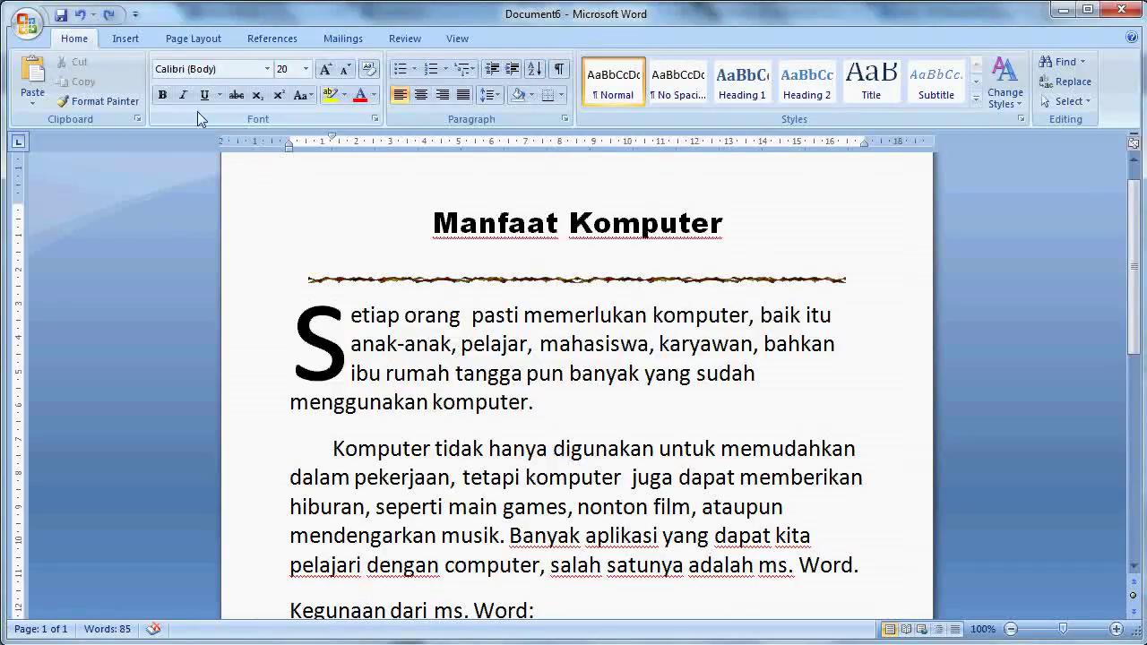
Open the Clip Art pane from the Insert tab and launch the Clip Organizer.
left_click(132, 40)
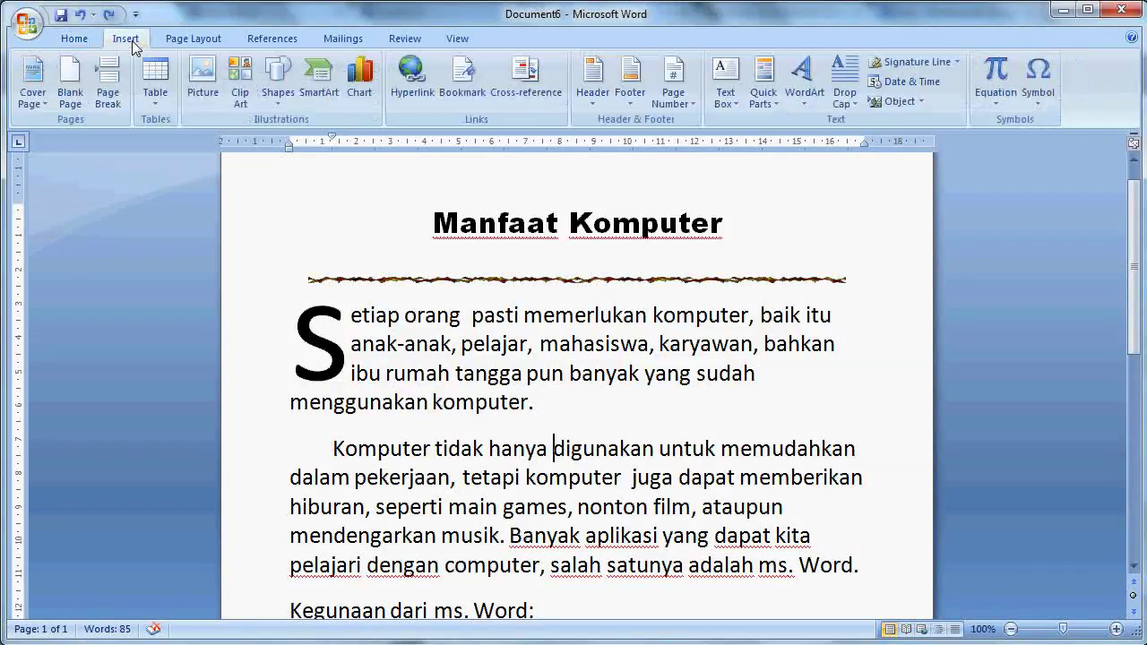
left_click(240, 81)
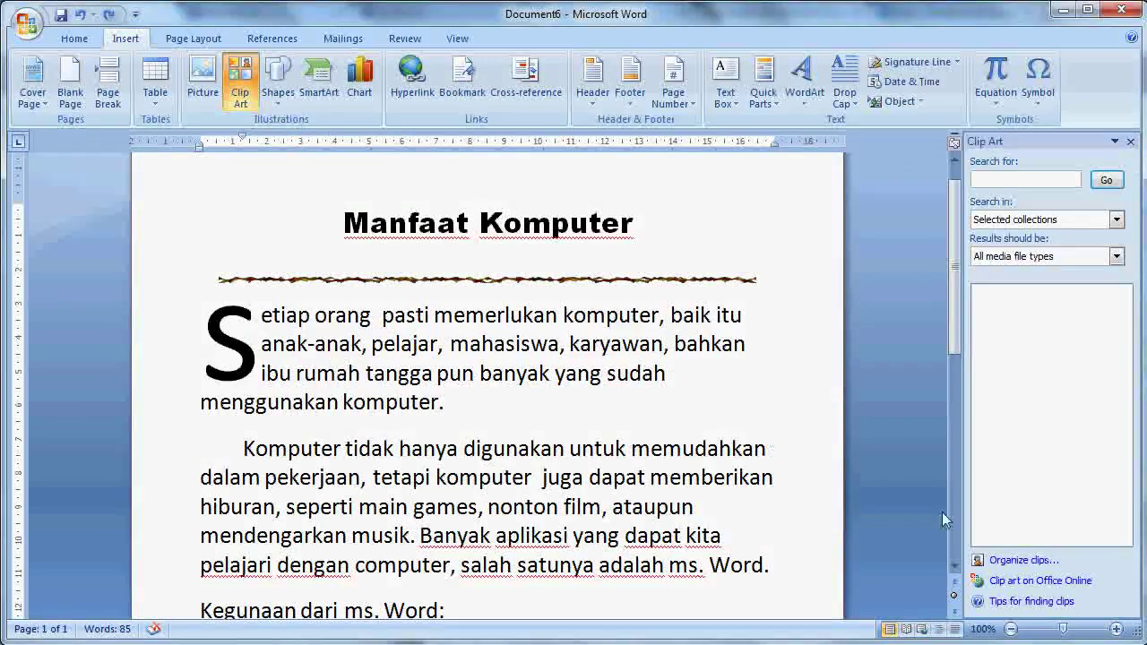
left_click(1008, 562)
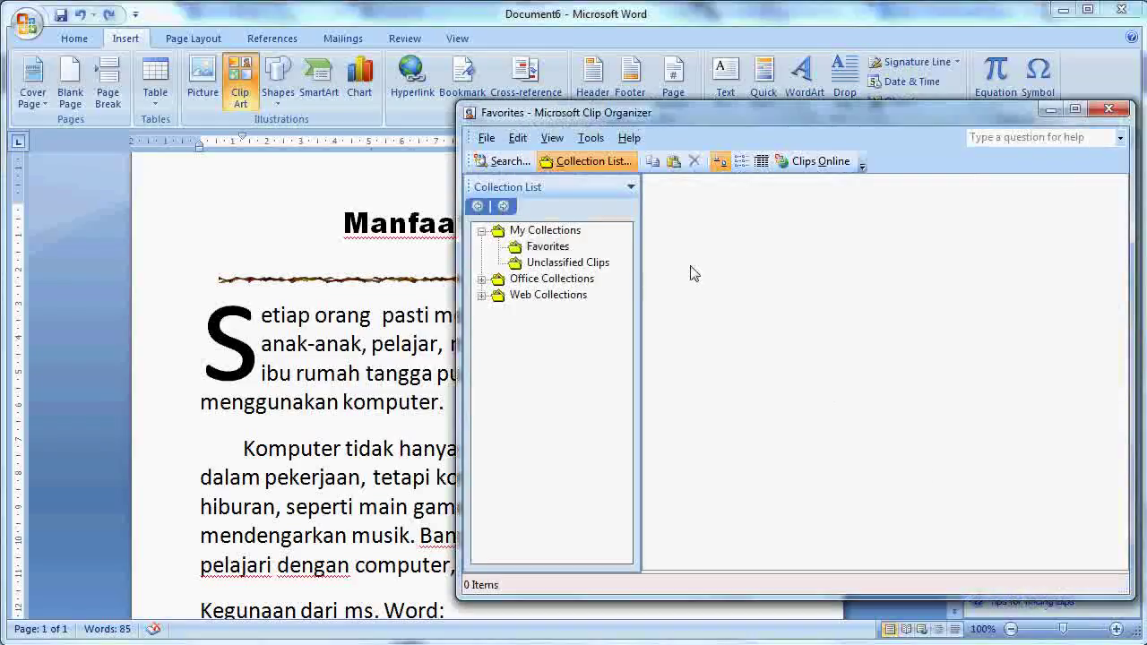
Copy the woman-at-computer clip from the Occupations collection and return to the Word article.
left_click(482, 279)
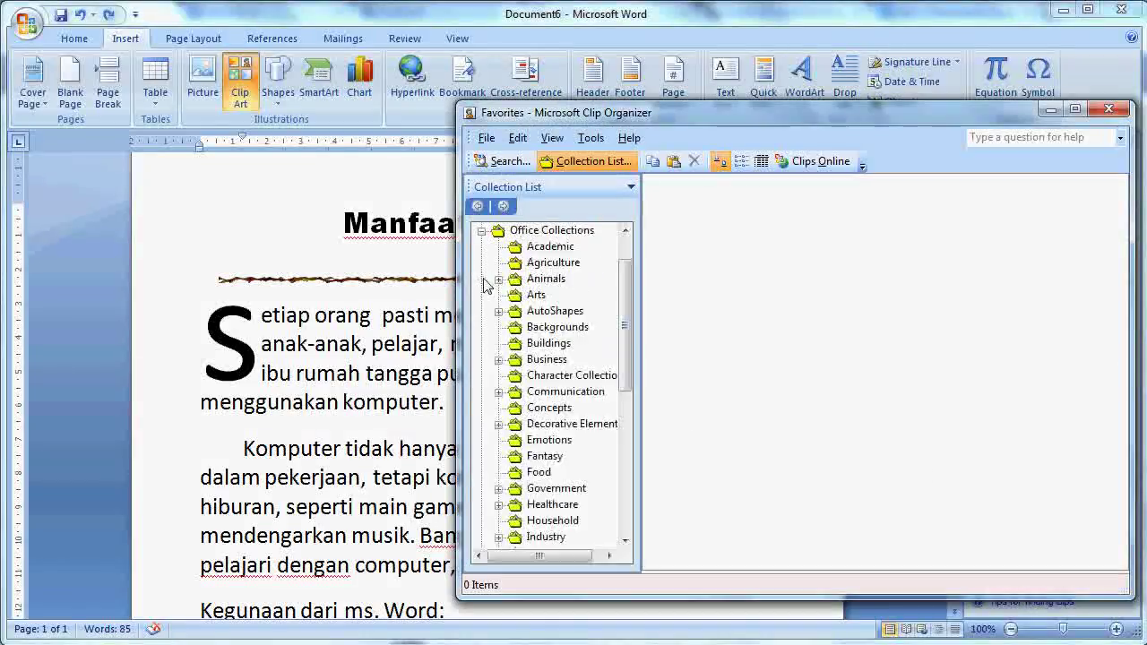
left_click_drag(617, 359, 625, 419)
left_click(556, 424)
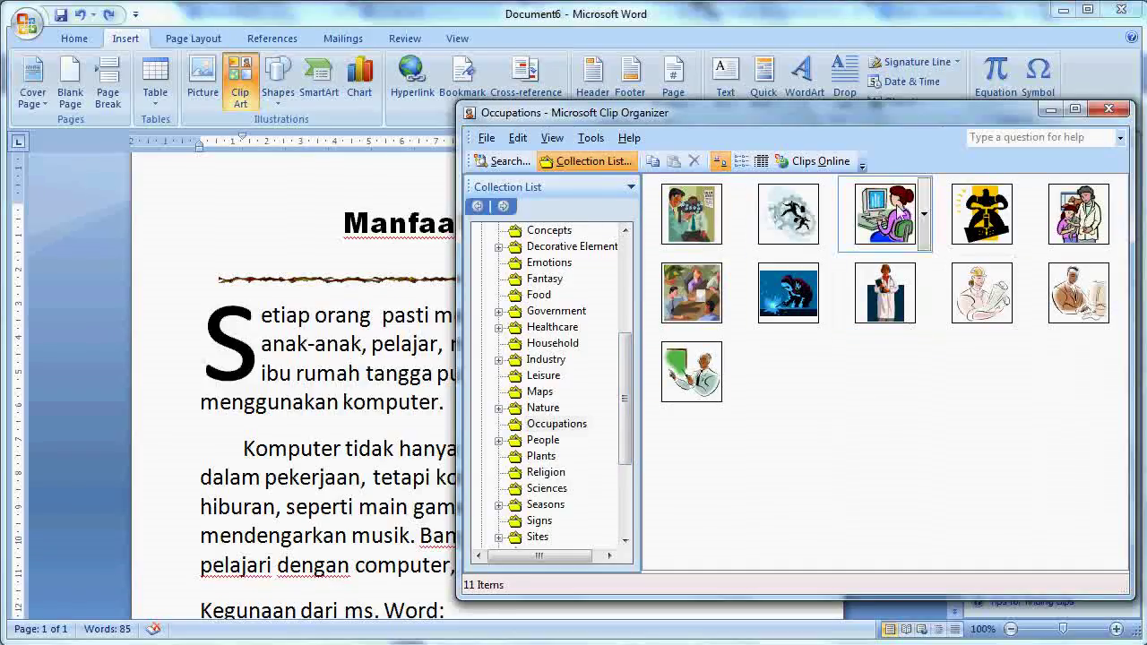
left_click(923, 213)
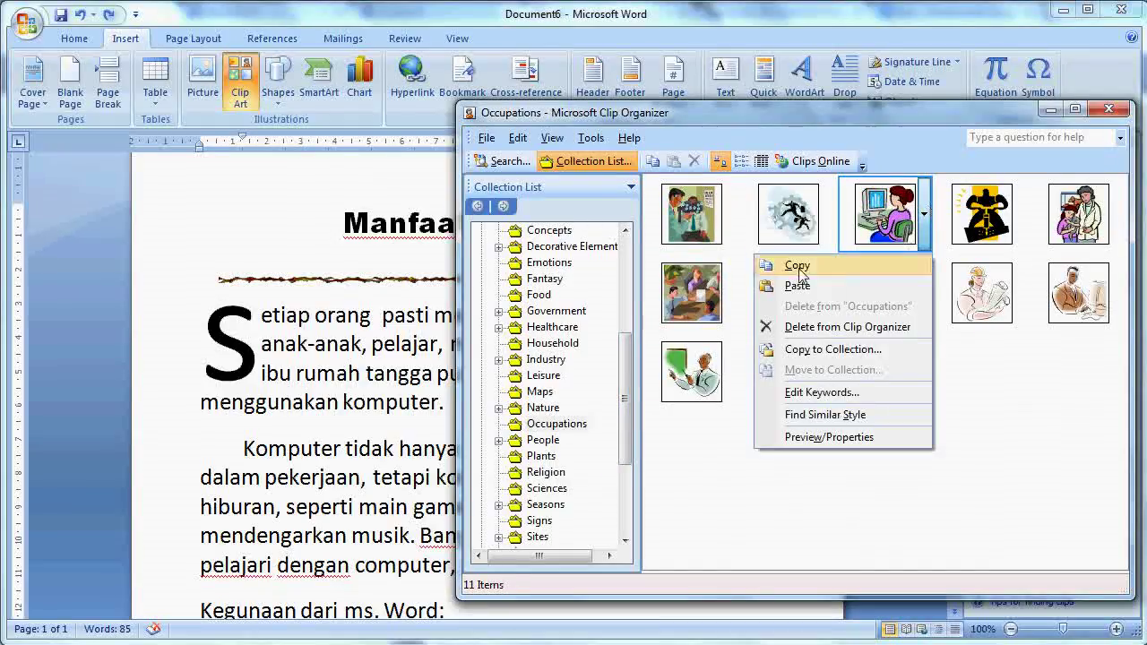
left_click(798, 265)
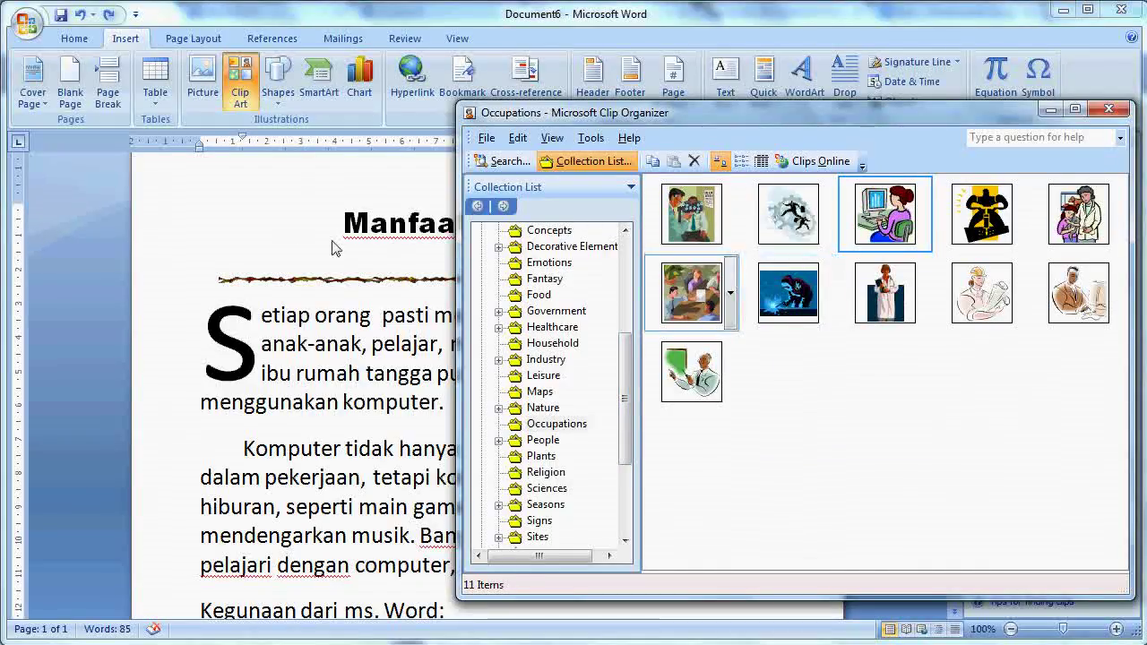
left_click(287, 229)
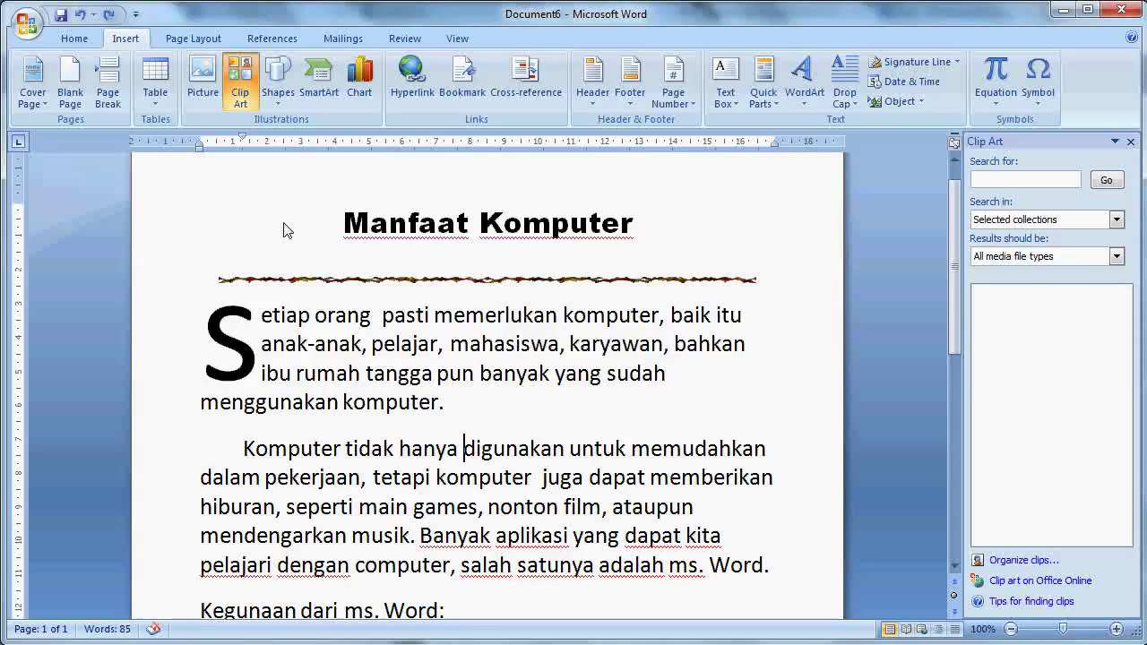
right_click(465, 455)
Paste the woman-at-computer clip art into the second paragraph and select it for formatting.
left_click(556, 258)
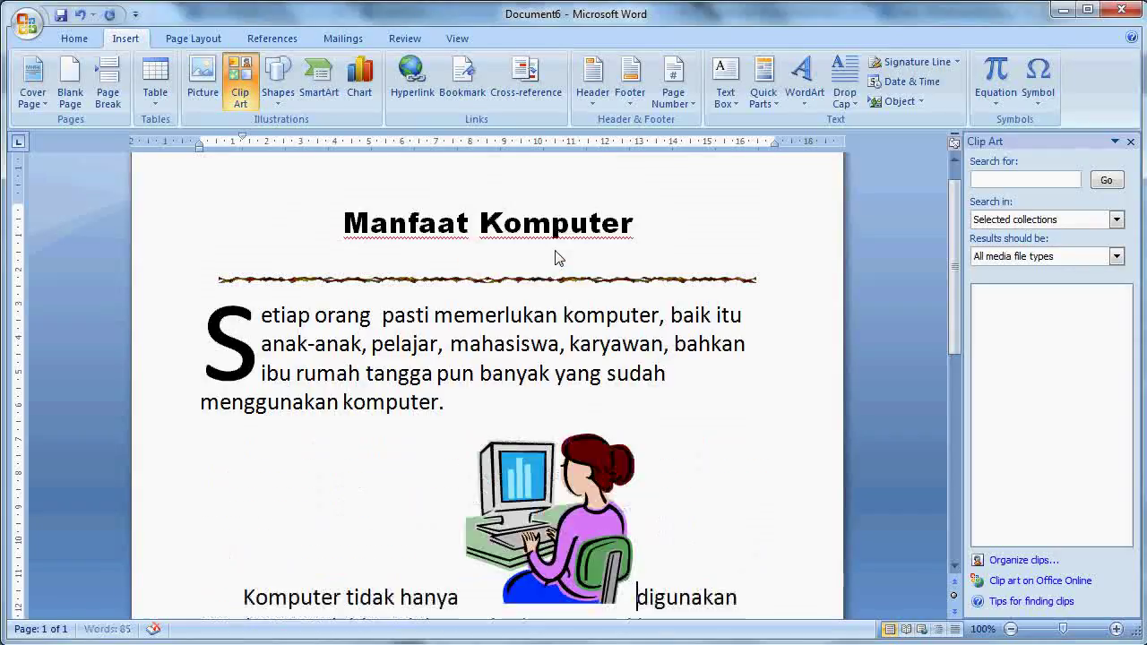
left_click(591, 493)
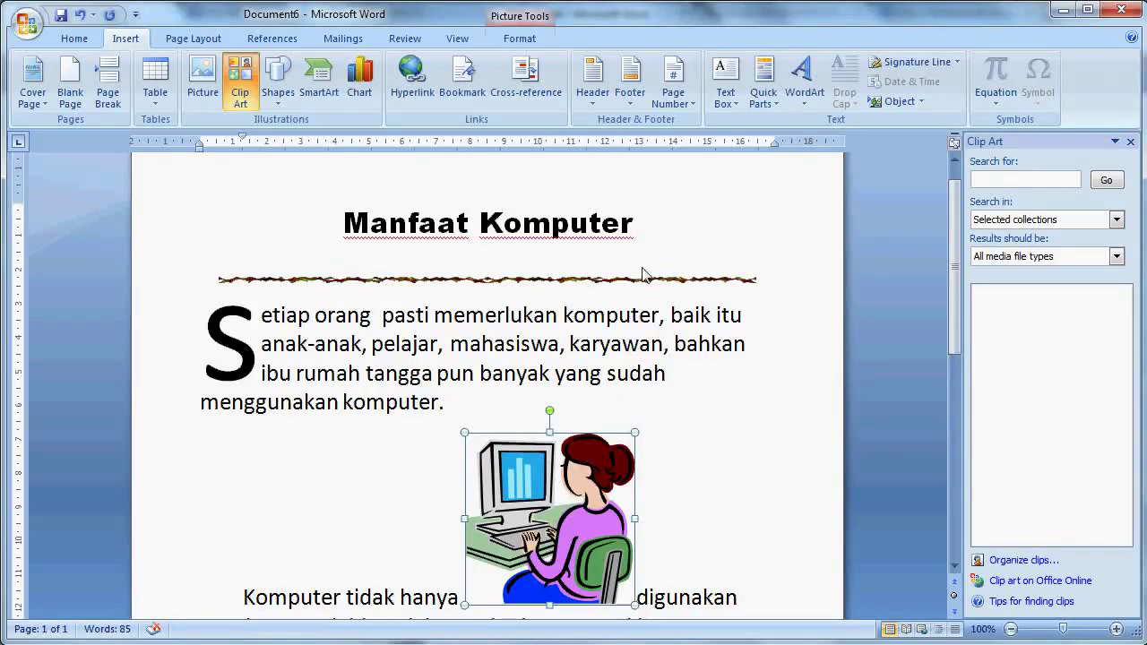
left_click(518, 39)
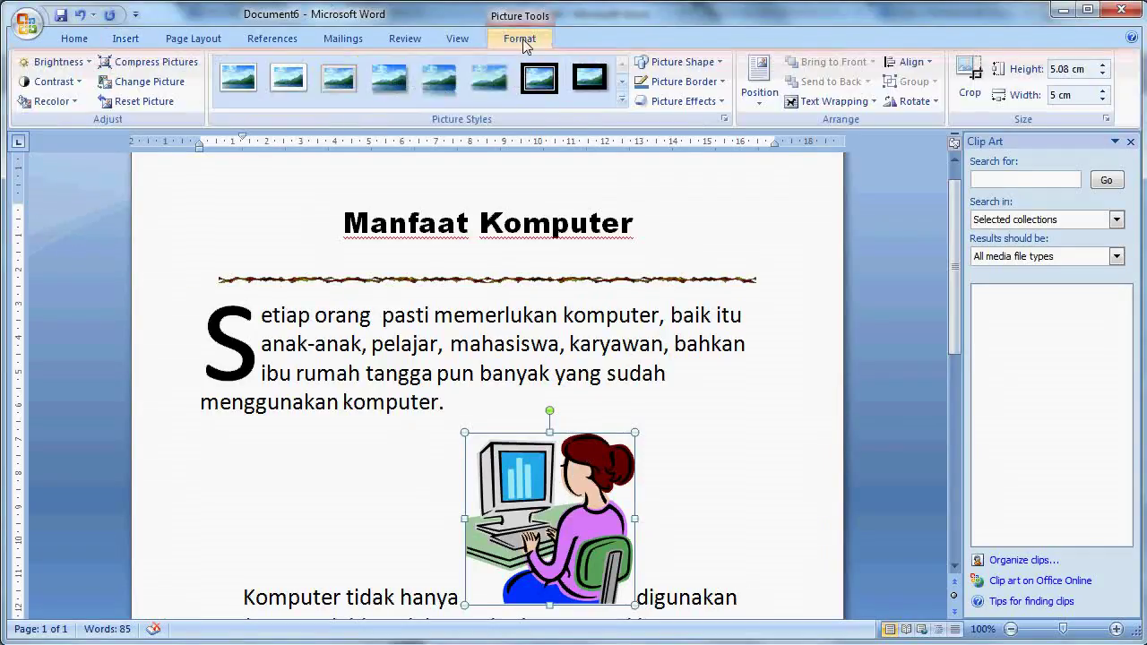
Set the clip art to middle-centre wrapping and position it beside 'menggunakan komputer'.
left_click(761, 89)
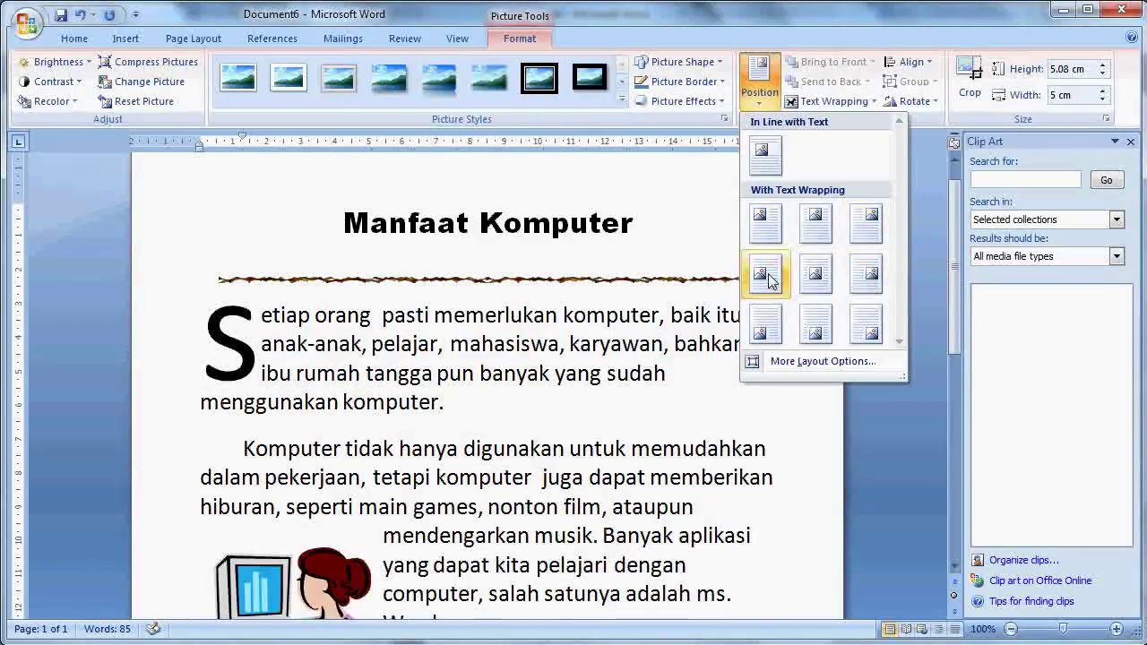
left_click(816, 273)
left_click_drag(956, 294, 954, 348)
left_click_drag(527, 430, 534, 294)
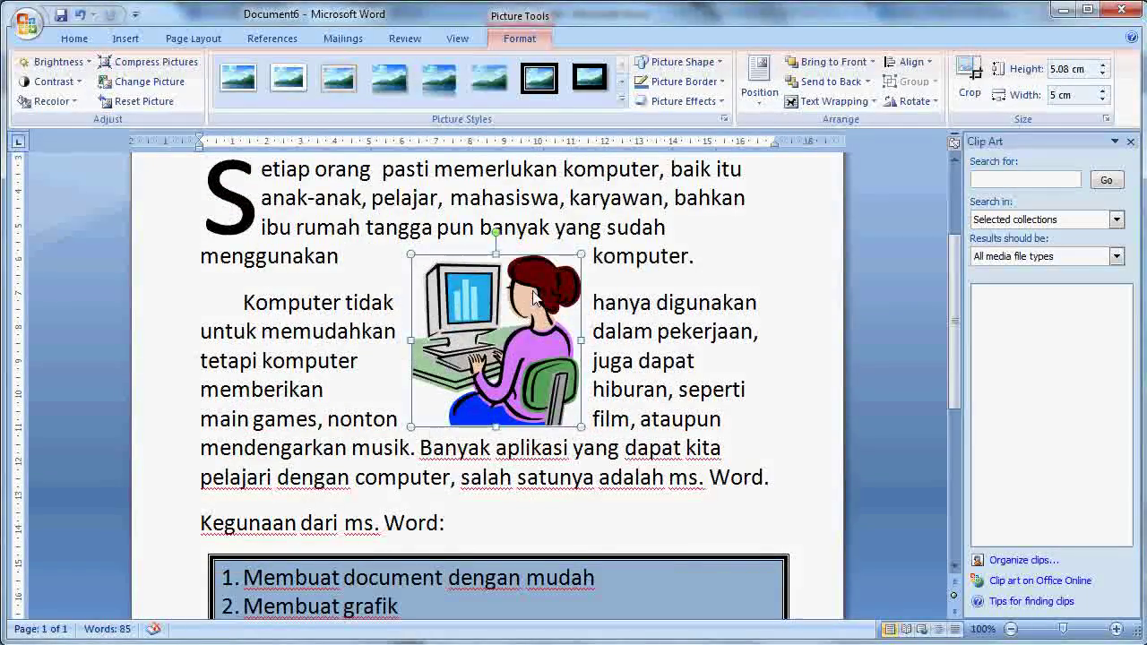
mouse_move(535, 299)
left_mouse_down()
mouse_move(555, 285)
mouse_move(537, 305)
mouse_move(529, 289)
left_mouse_up()
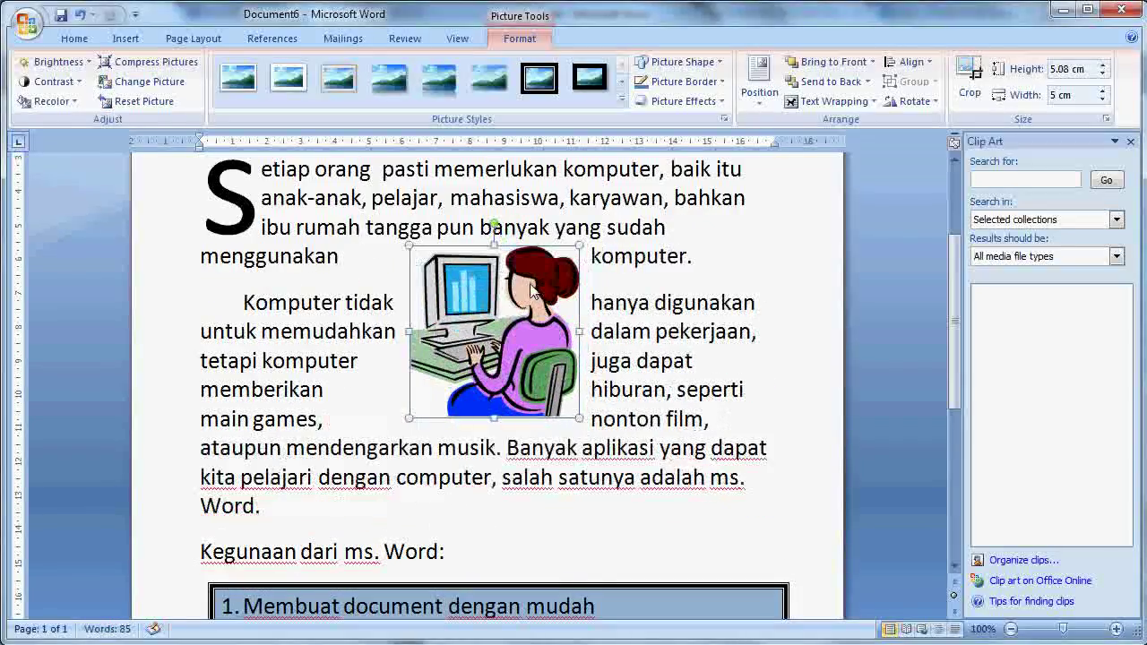
mouse_move(543, 319)
left_mouse_down()
mouse_move(541, 304)
mouse_move(538, 319)
left_mouse_up()
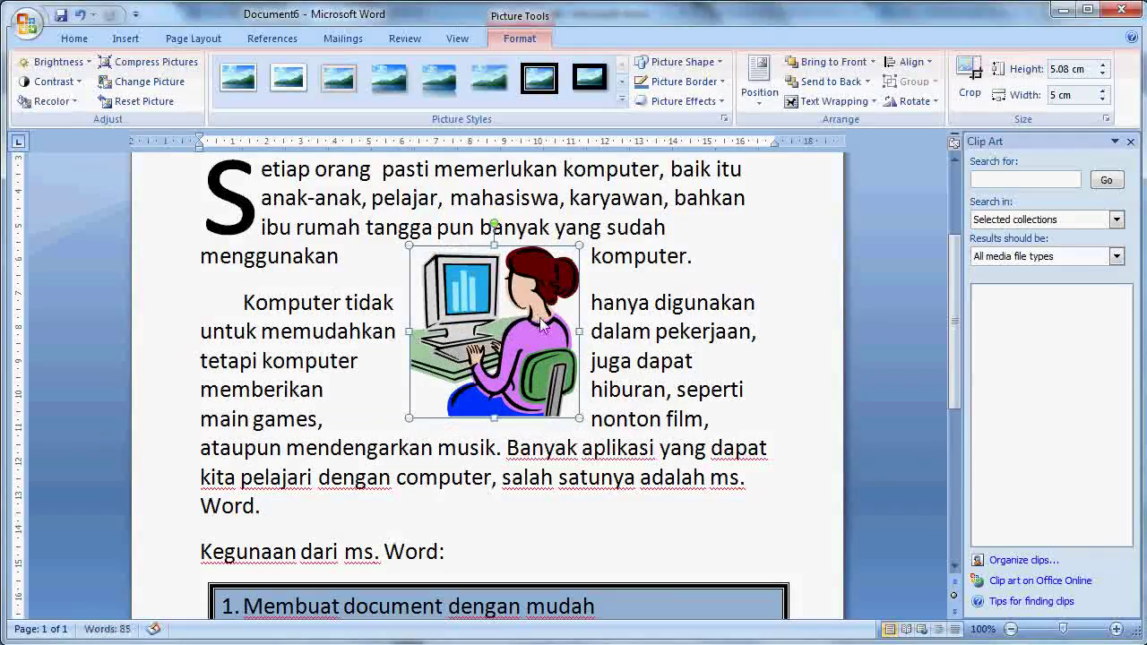
left_click(713, 256)
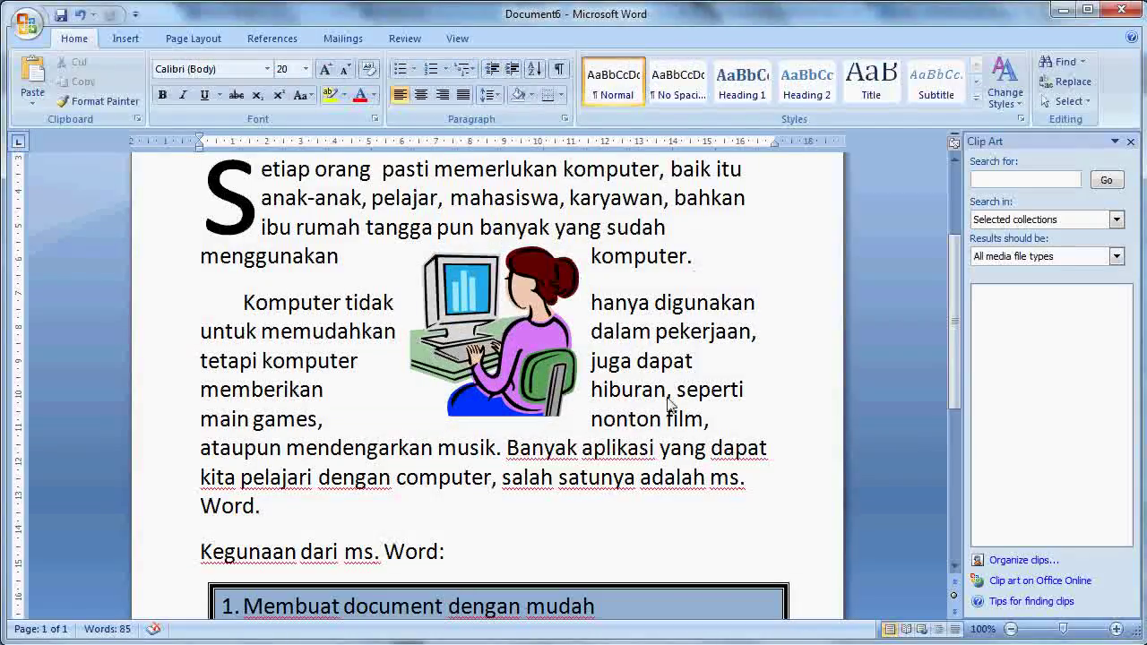
left_click_drag(954, 368, 955, 313)
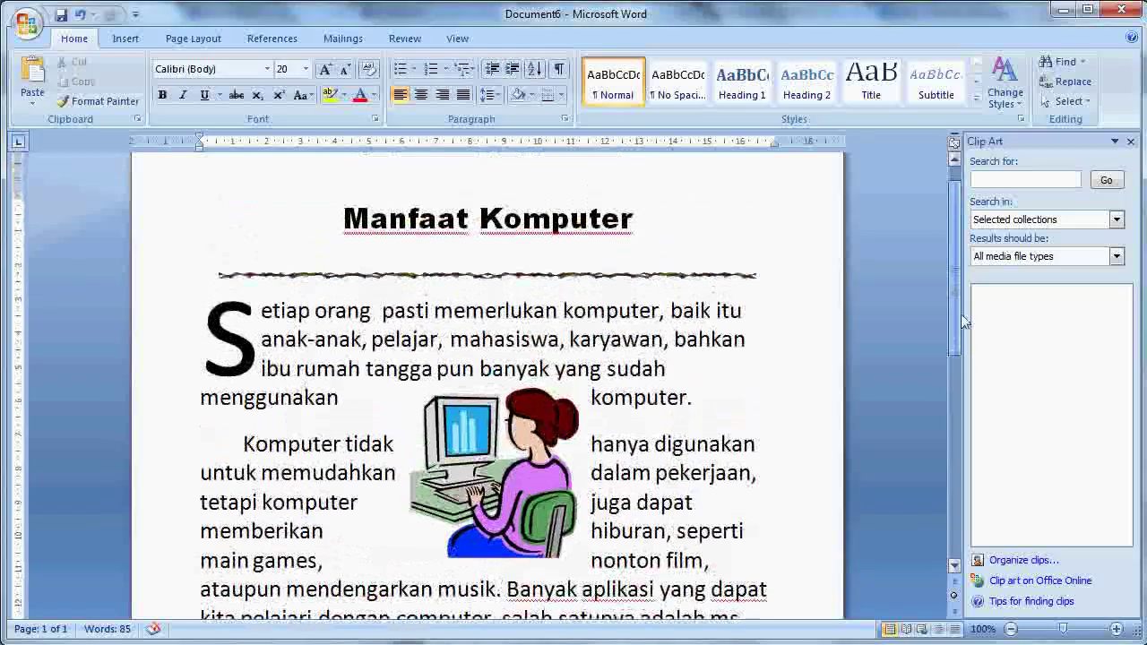
left_click(480, 222)
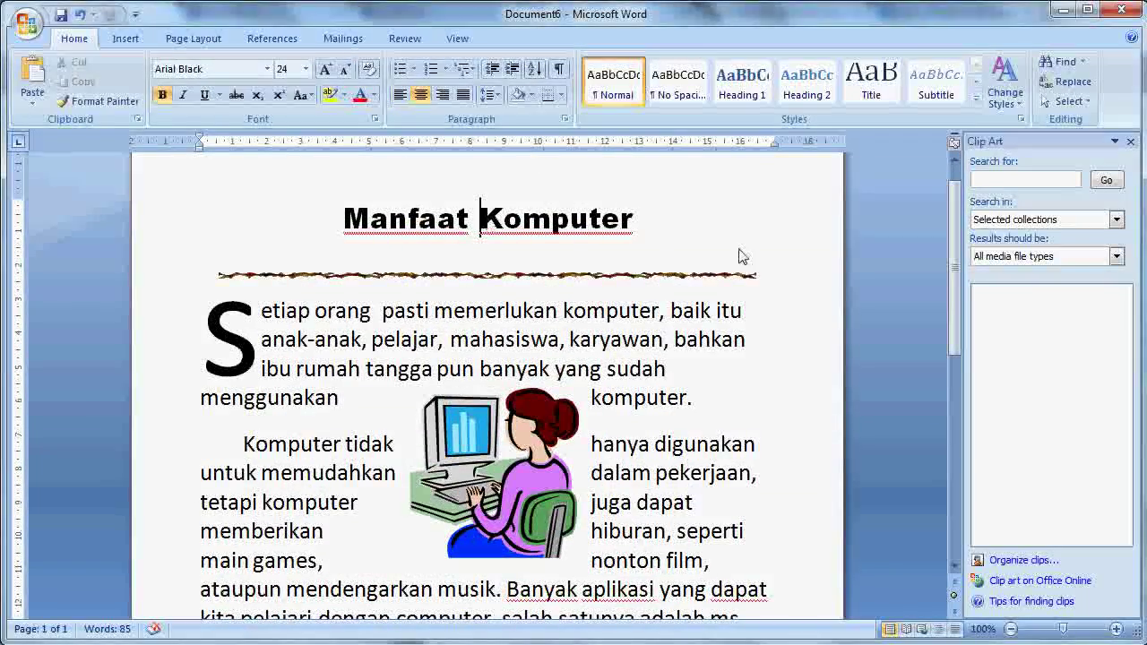
left_click_drag(634, 224, 402, 230)
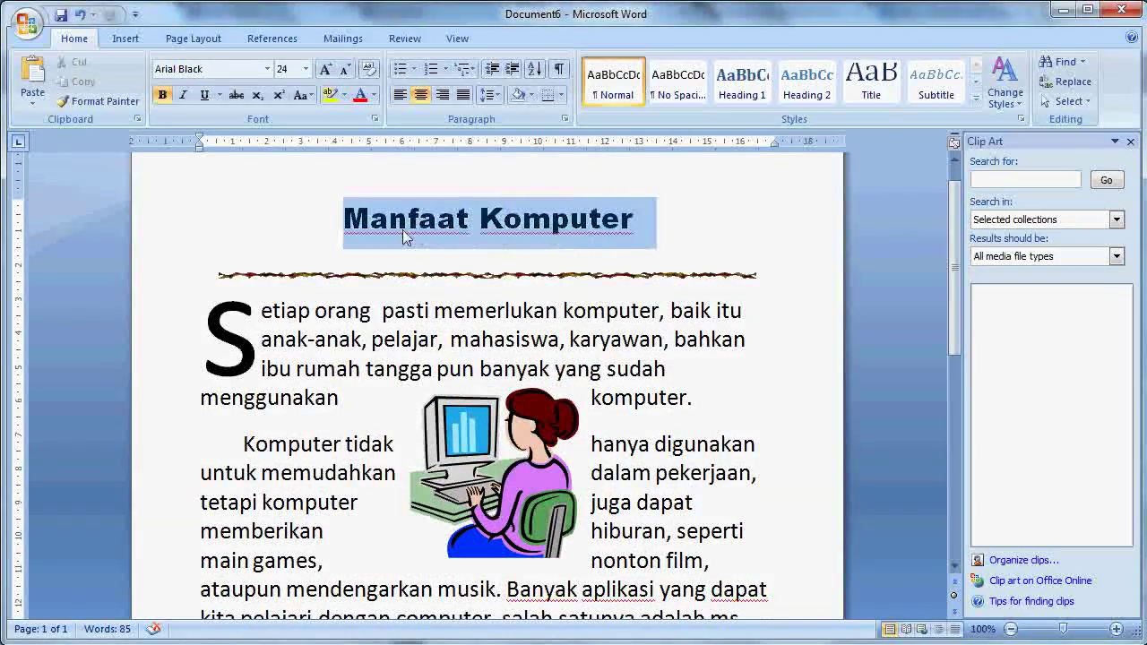
left_click(400, 94)
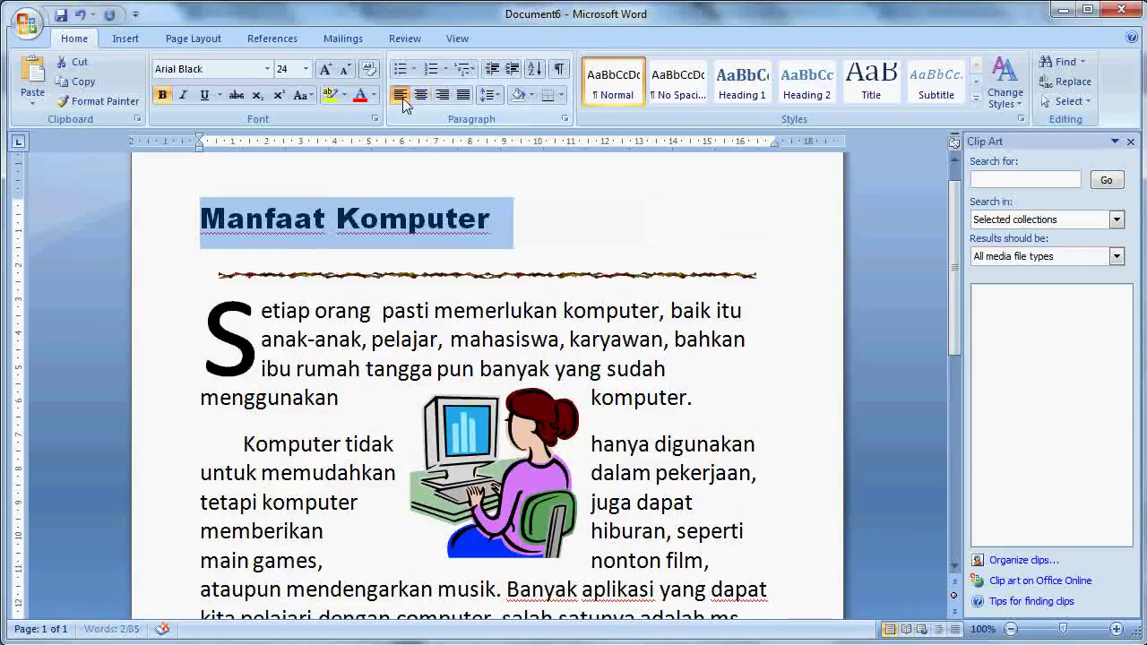
left_click(441, 94)
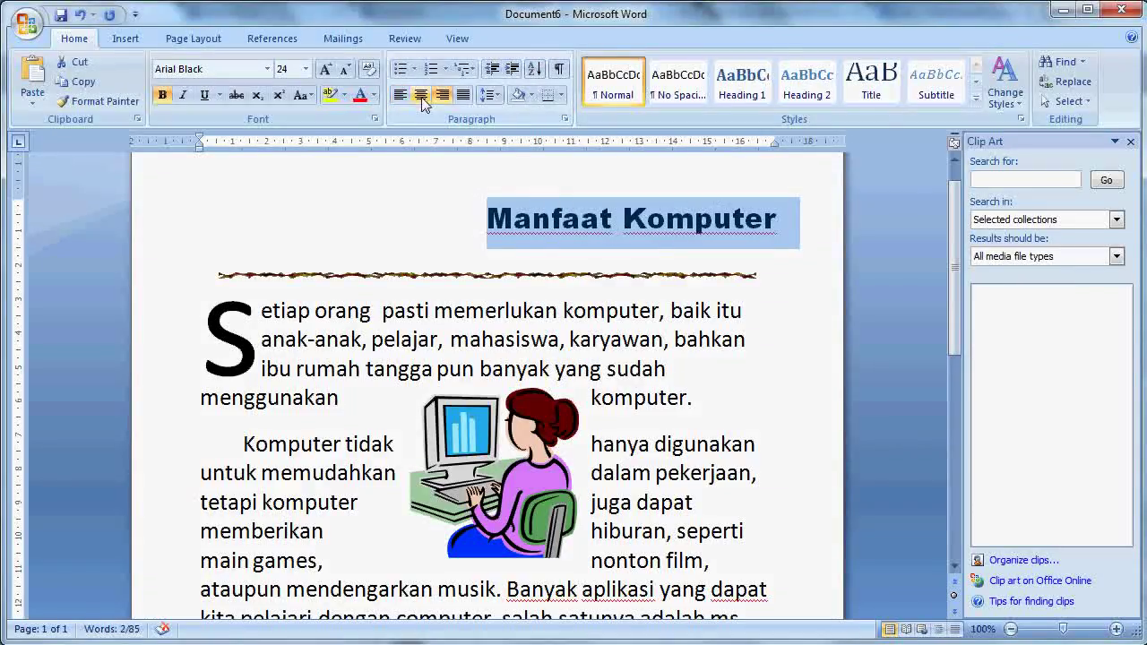
left_click(422, 99)
left_click(375, 340)
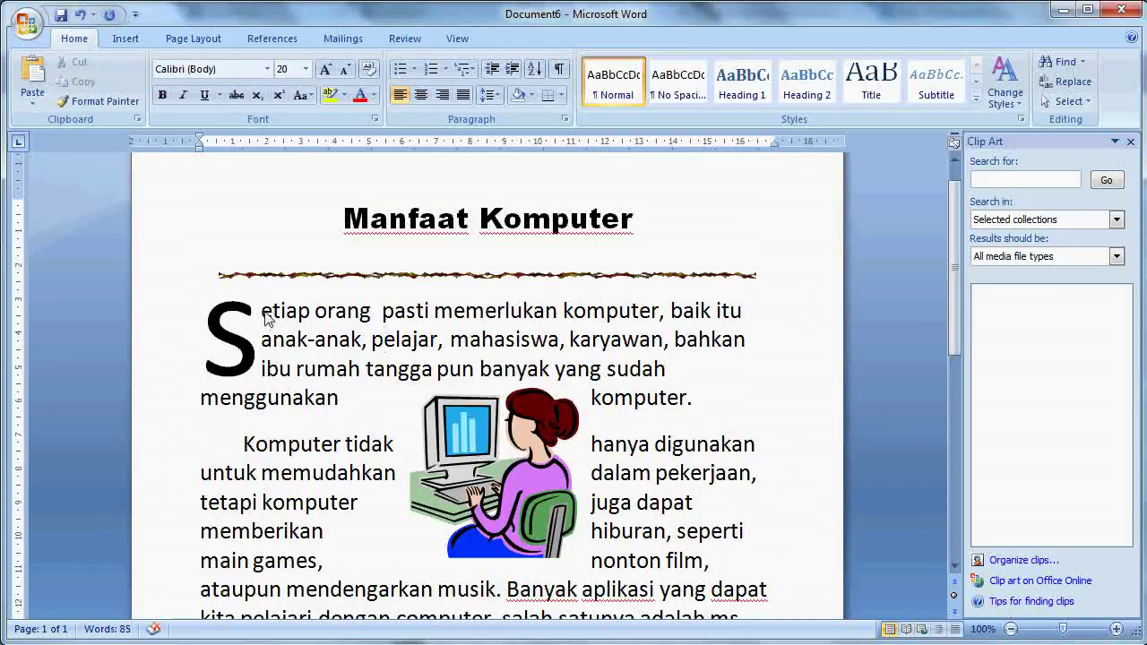
mouse_move(266, 320)
left_mouse_down()
mouse_move(641, 639)
mouse_move(661, 482)
left_mouse_up()
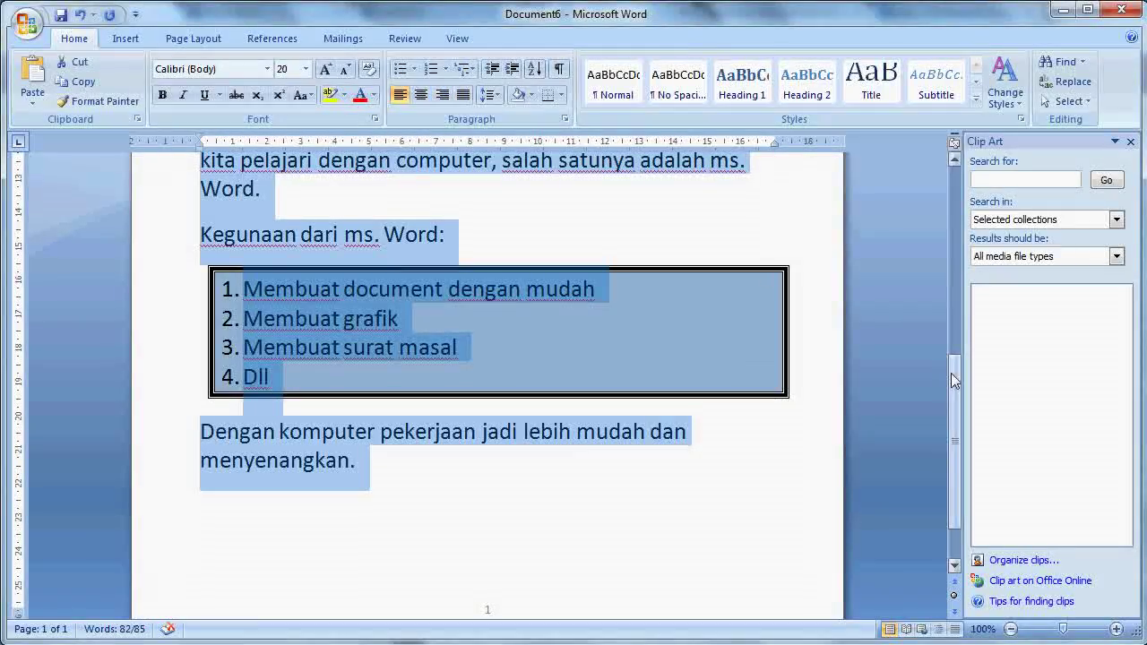
left_click_drag(953, 373, 974, 254)
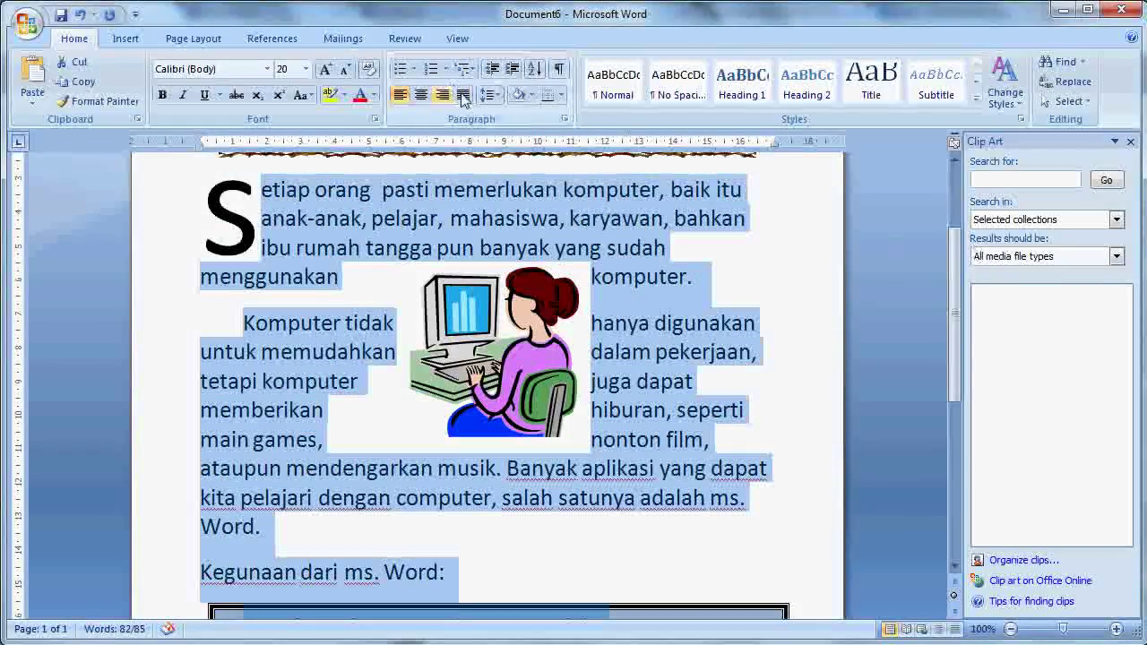
left_click(463, 95)
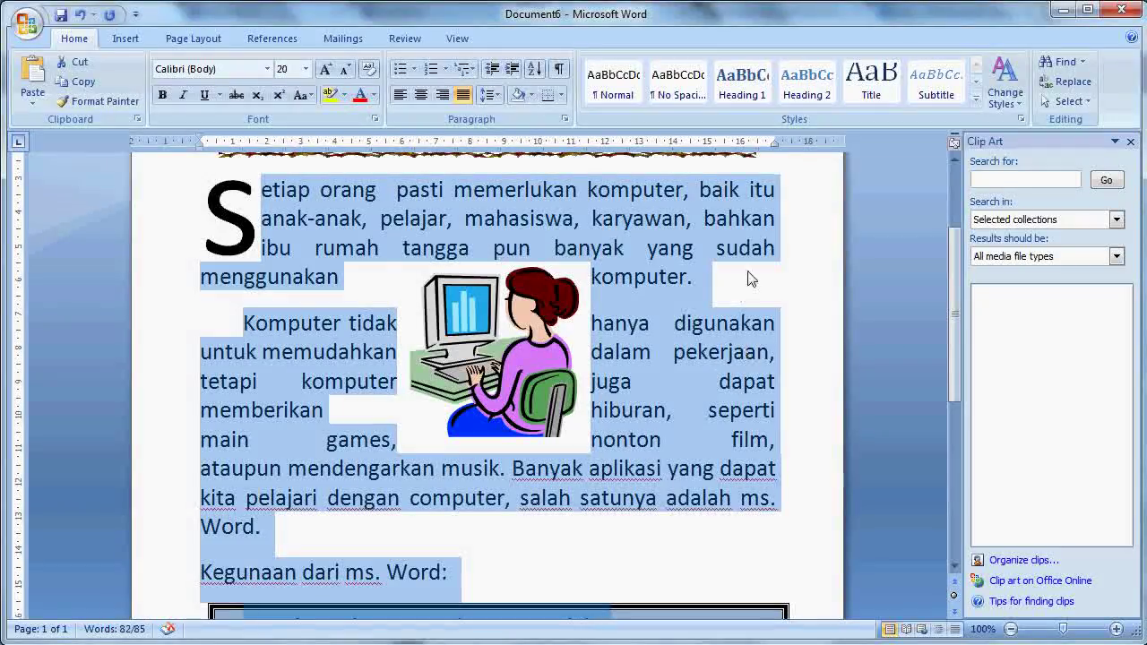
left_click(400, 95)
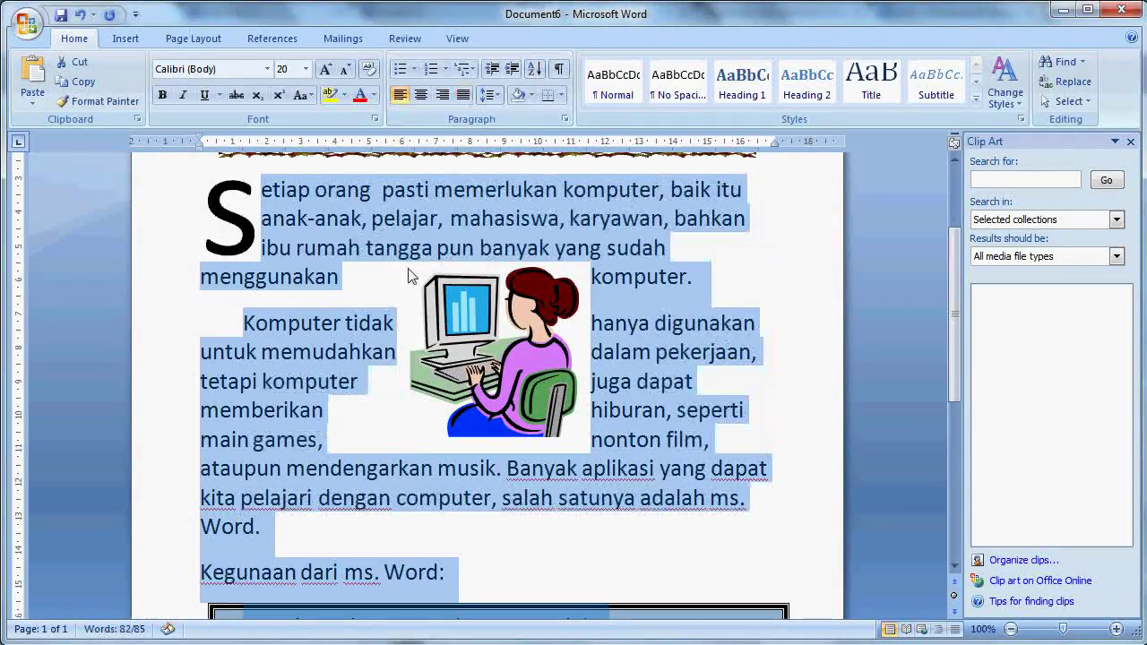
left_click(666, 330)
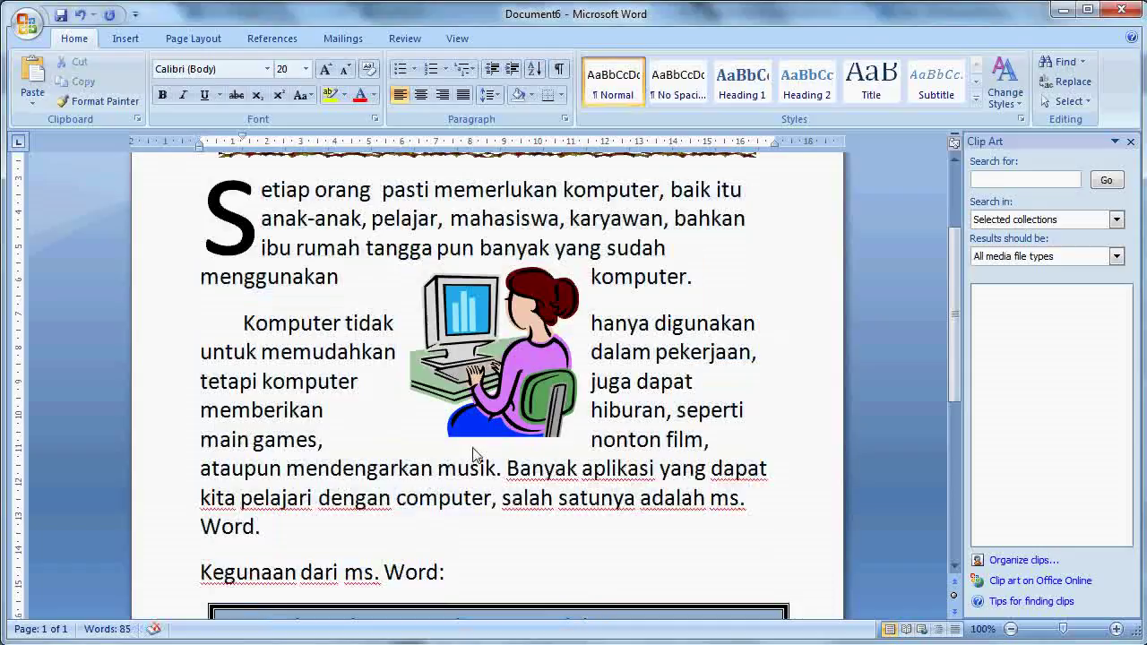
left_click_drag(952, 342, 952, 306)
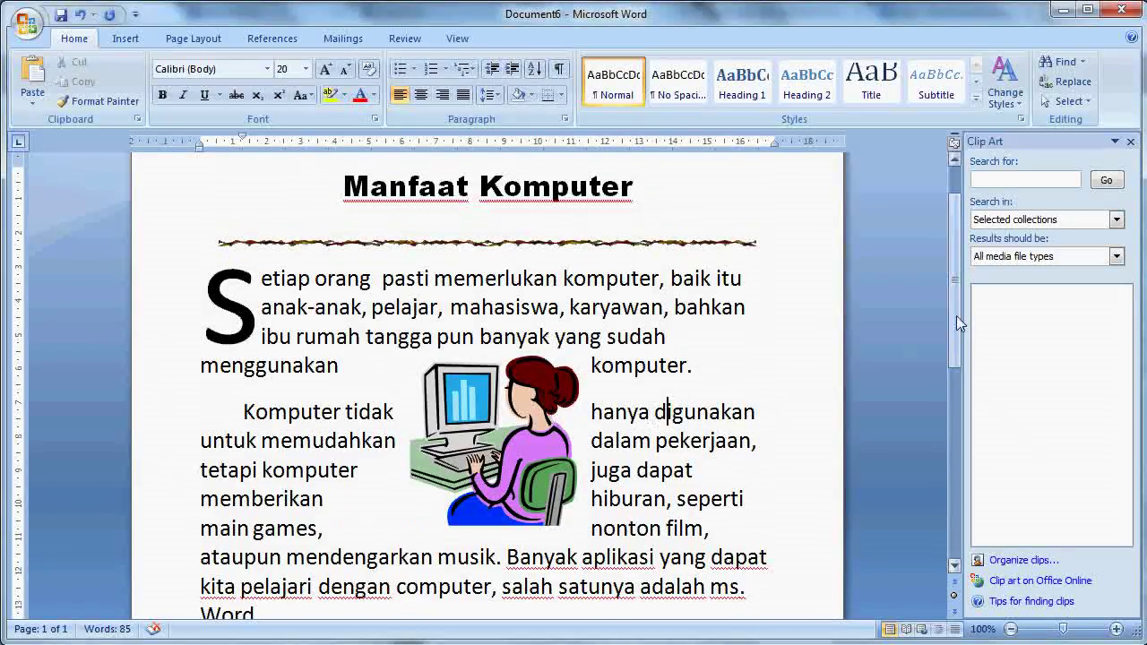
scroll(956, 316, "up", 1)
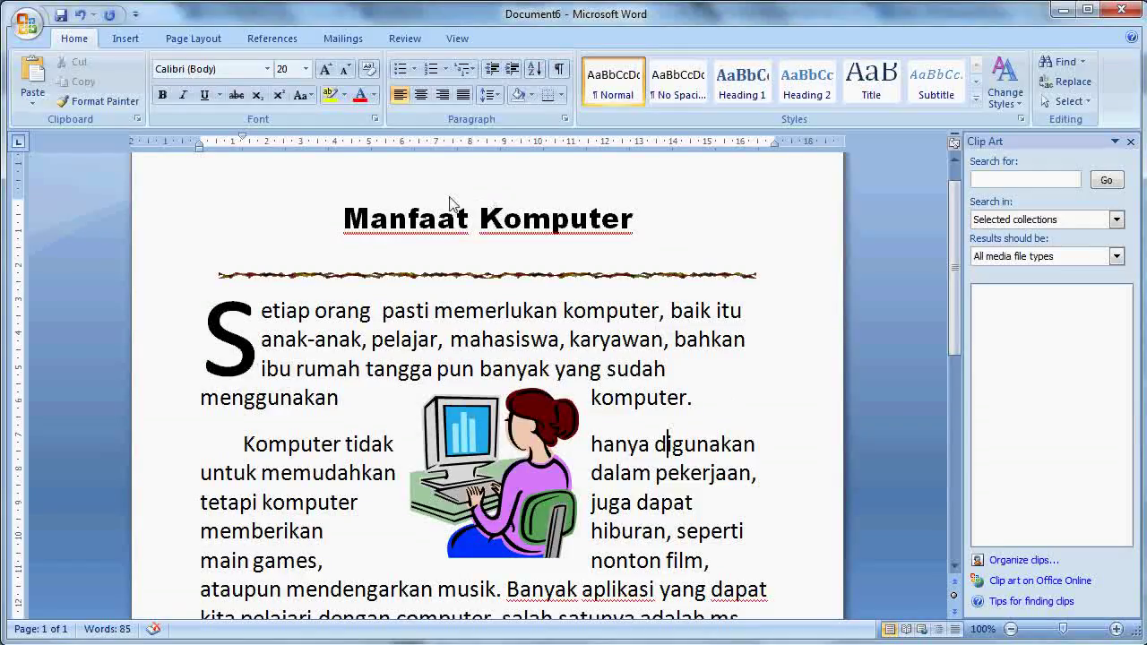
left_click_drag(954, 341, 952, 351)
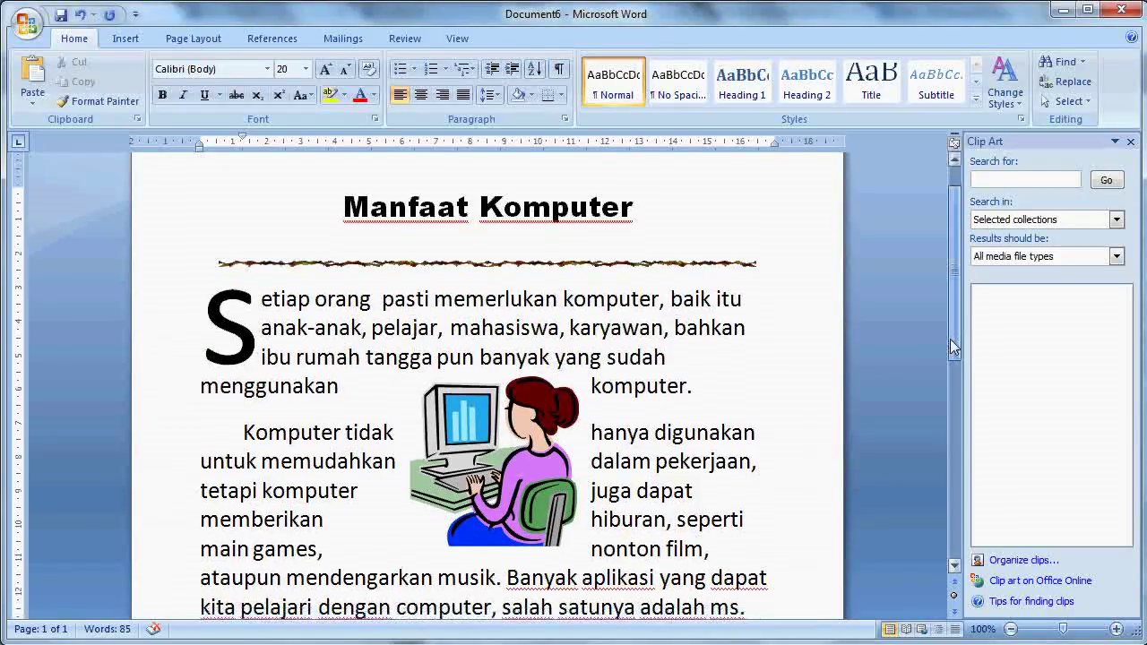